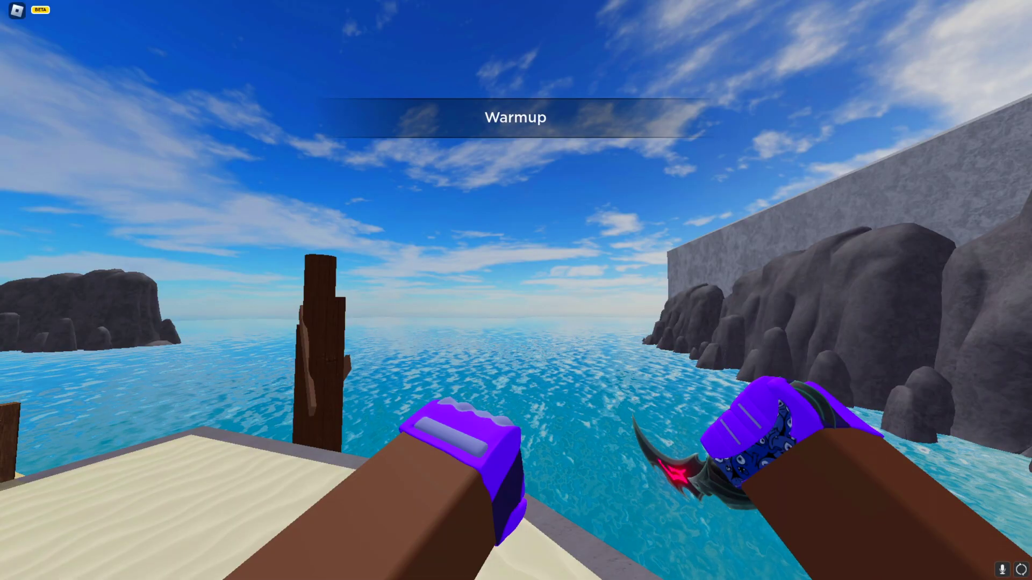
Step: Open the in-game settings and raise the Graphics Quality to its maximum level
{"action": "key", "text": "Escape"}
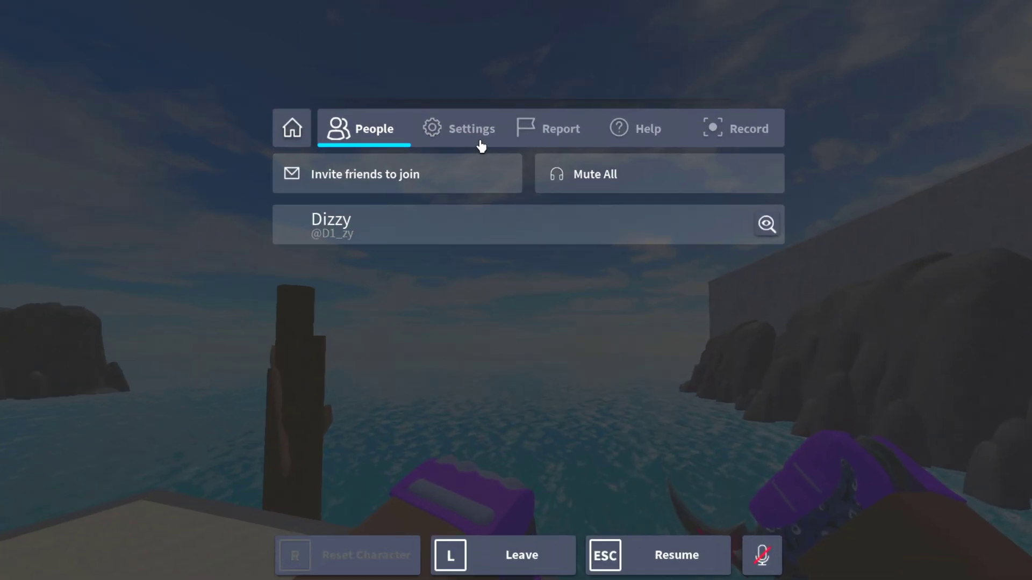
{"action": "left_click", "coordinate": [480, 141]}
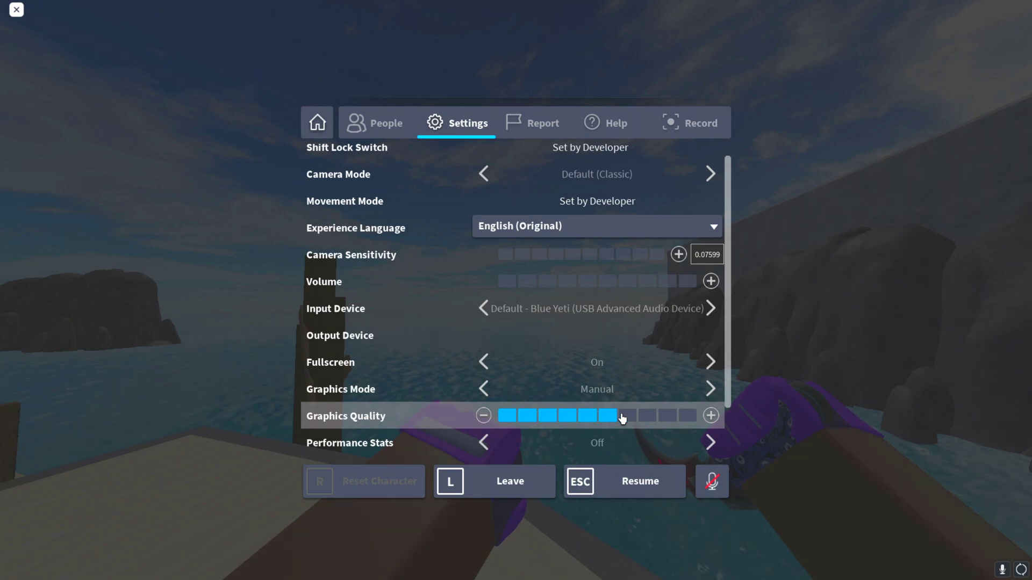
{"action": "left_click_drag", "start_coordinate": [622, 418], "coordinate": [699, 420]}
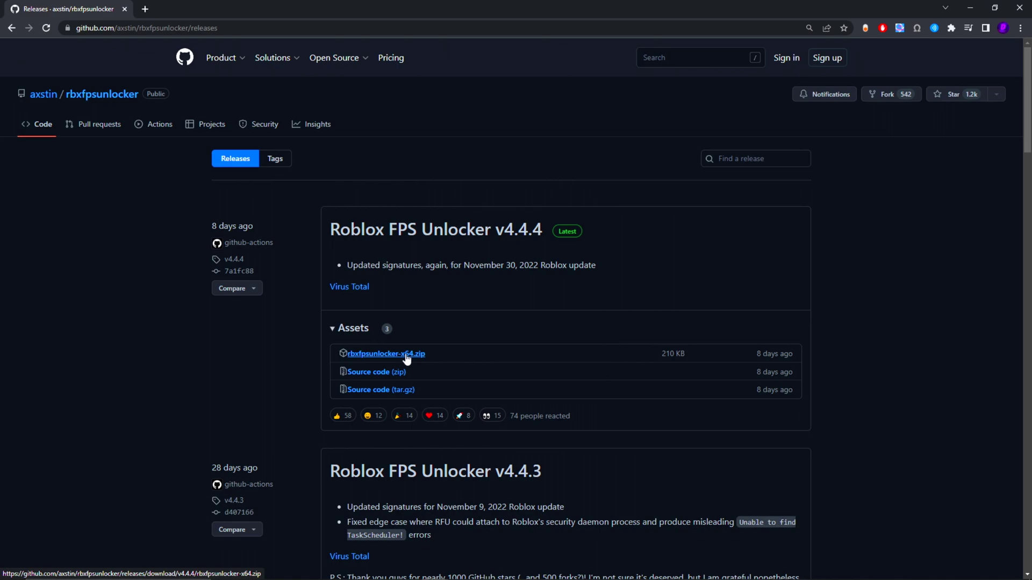
Step: Download rbxfpsunlocker-x64.zip from the v4.4.4 release, keep the flagged file, and show it in its folder
{"action": "left_click", "coordinate": [406, 356]}
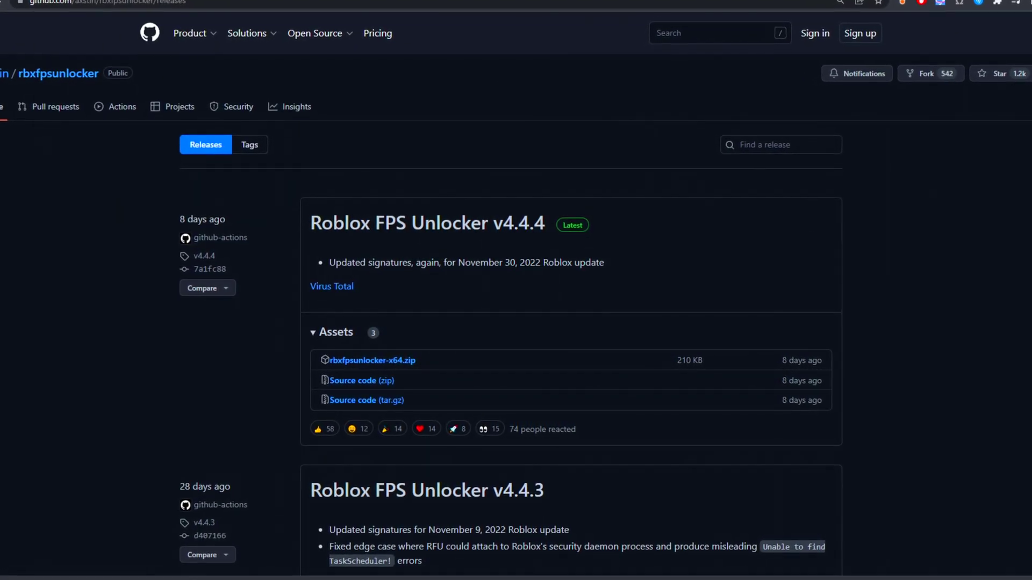
{"action": "key", "text": "ctrl+j"}
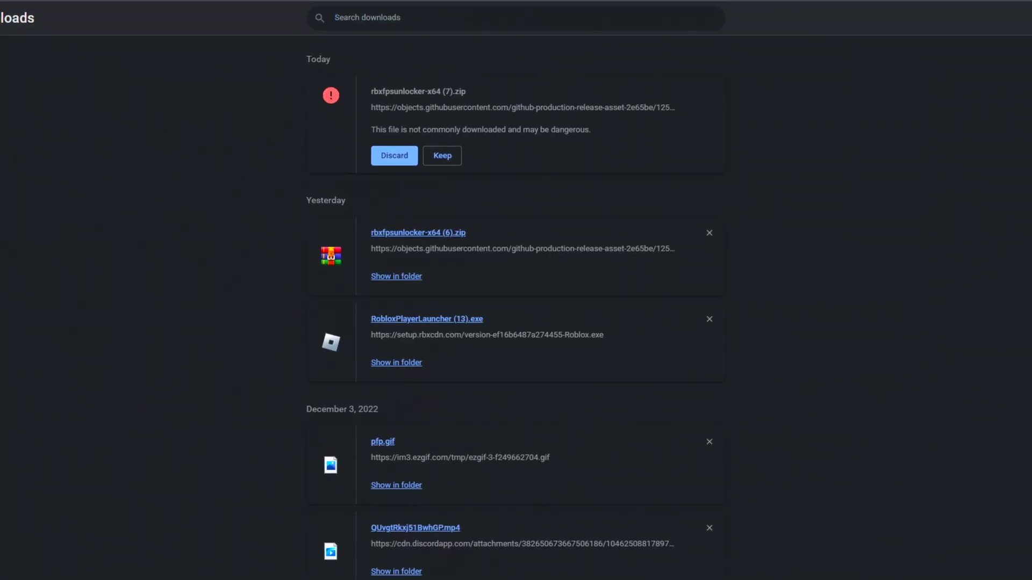
{"action": "left_click", "coordinate": [450, 153]}
{"action": "left_click", "coordinate": [551, 111]}
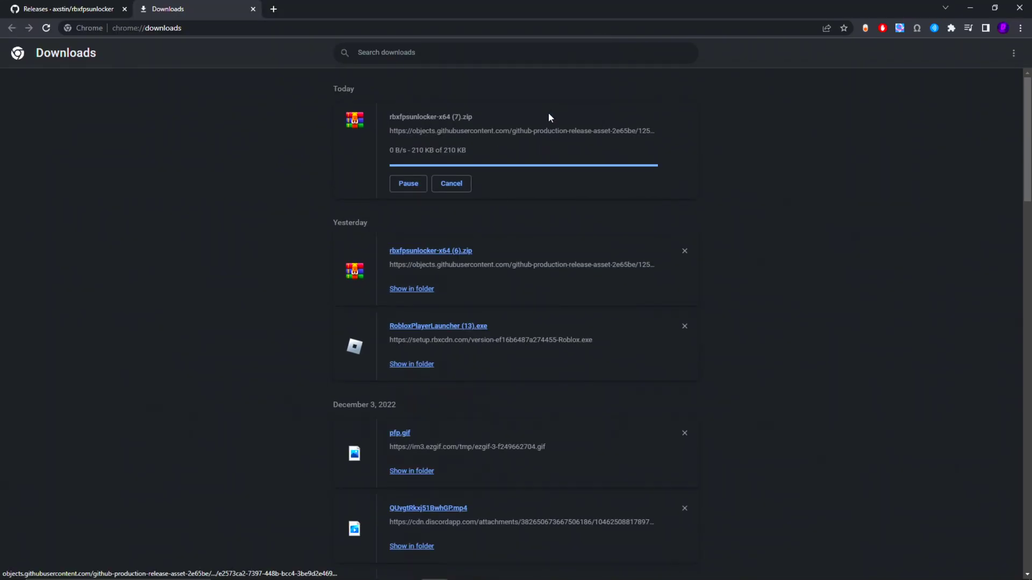
{"action": "left_click", "coordinate": [424, 159]}
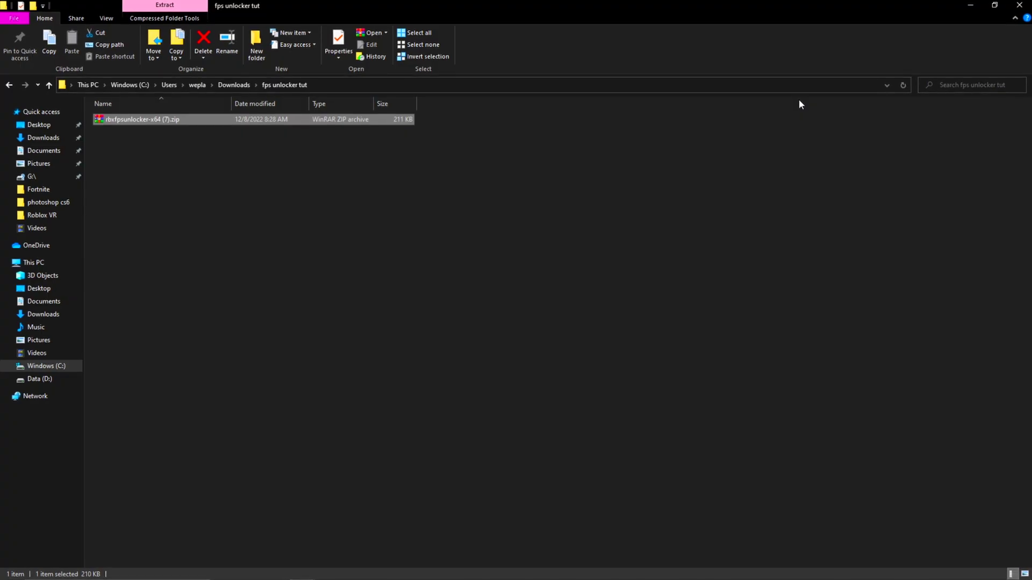
Step: Extract the downloaded rbxfpsunlocker-x64 (7).zip archive into its own subfolder
{"action": "right_click", "coordinate": [297, 119]}
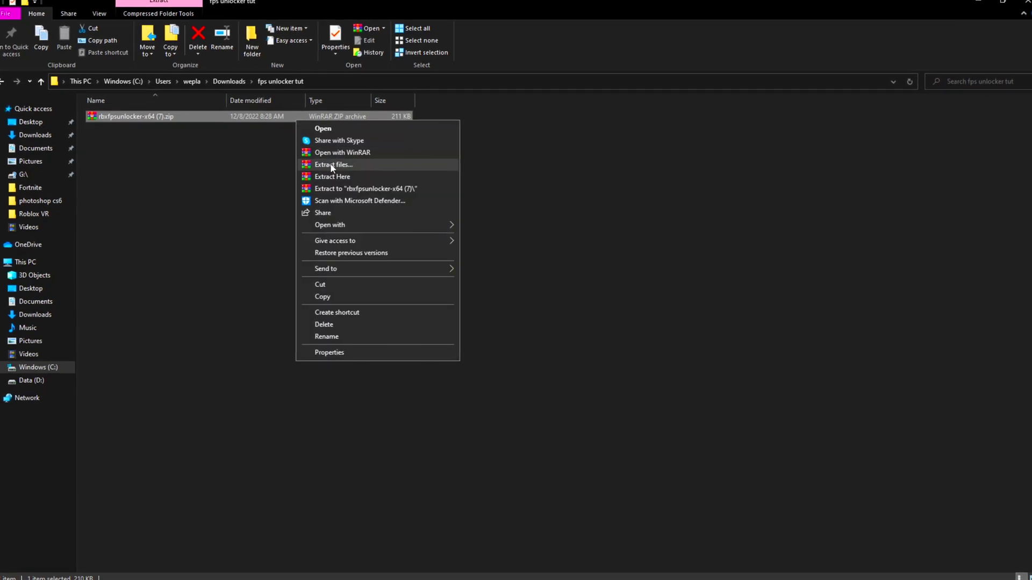
{"action": "left_click", "coordinate": [330, 163]}
{"action": "left_click", "coordinate": [542, 408]}
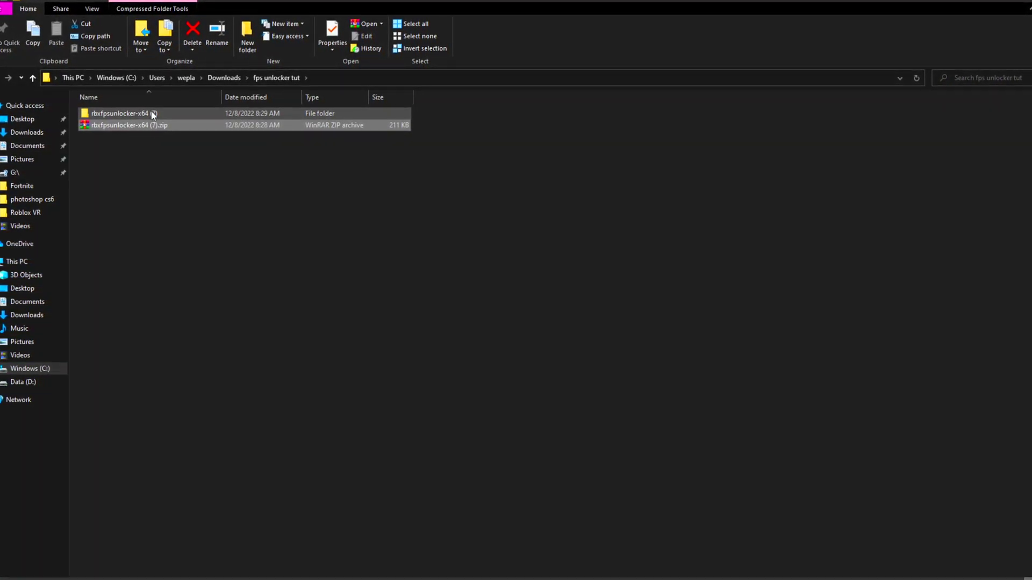
Step: Run rbxfpsunlocker.exe from the extracted folder and bring up its FPS Cap options
{"action": "double_click", "coordinate": [152, 111]}
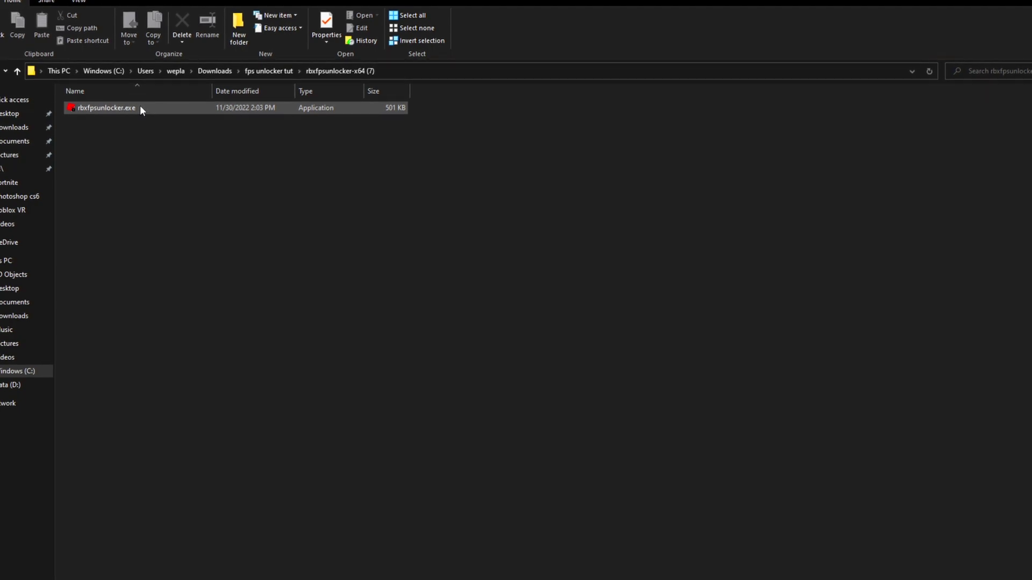
{"action": "double_click", "coordinate": [361, 109]}
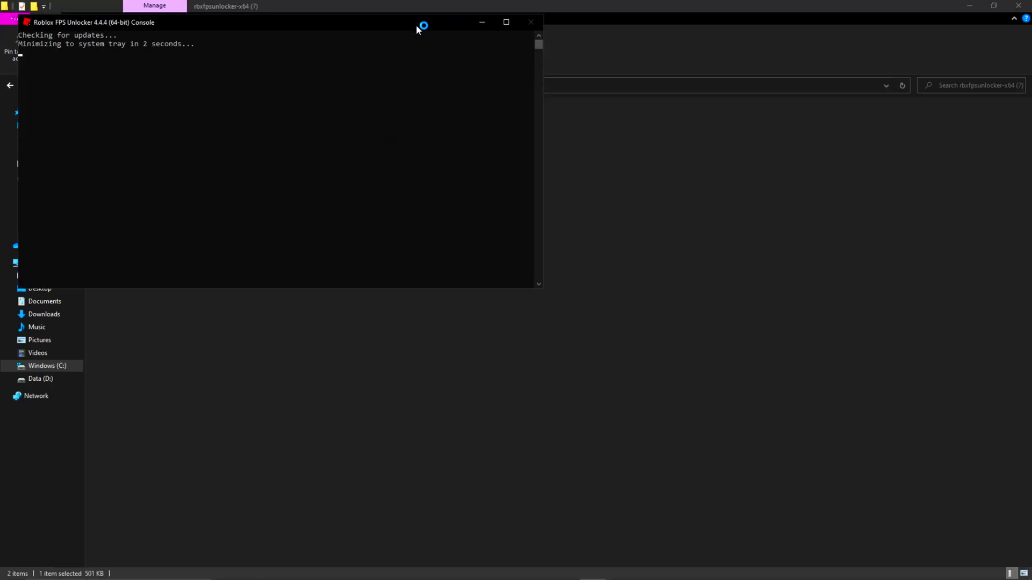
{"action": "left_click_drag", "start_coordinate": [416, 28], "coordinate": [633, 166]}
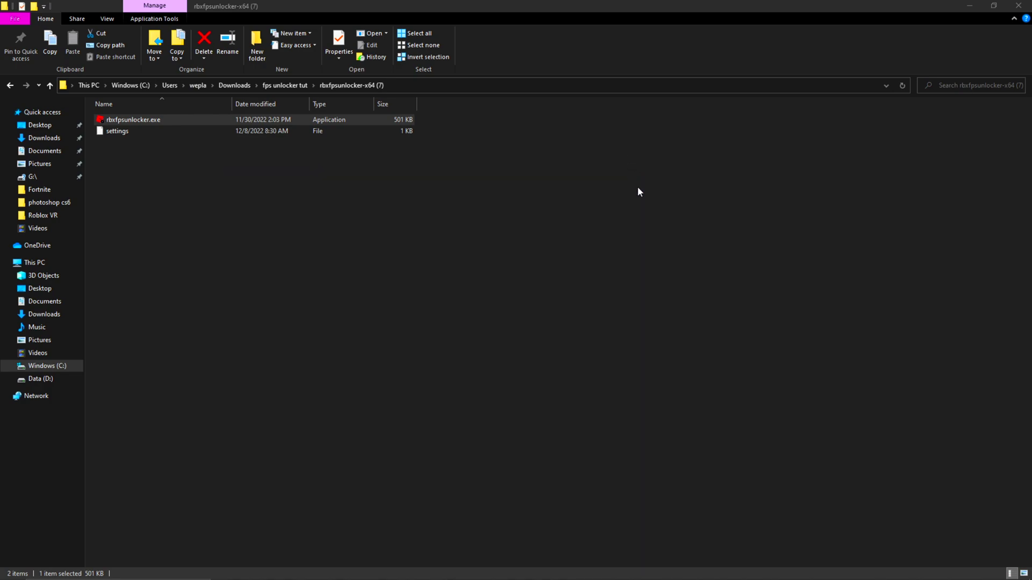
{"action": "left_click", "coordinate": [655, 328]}
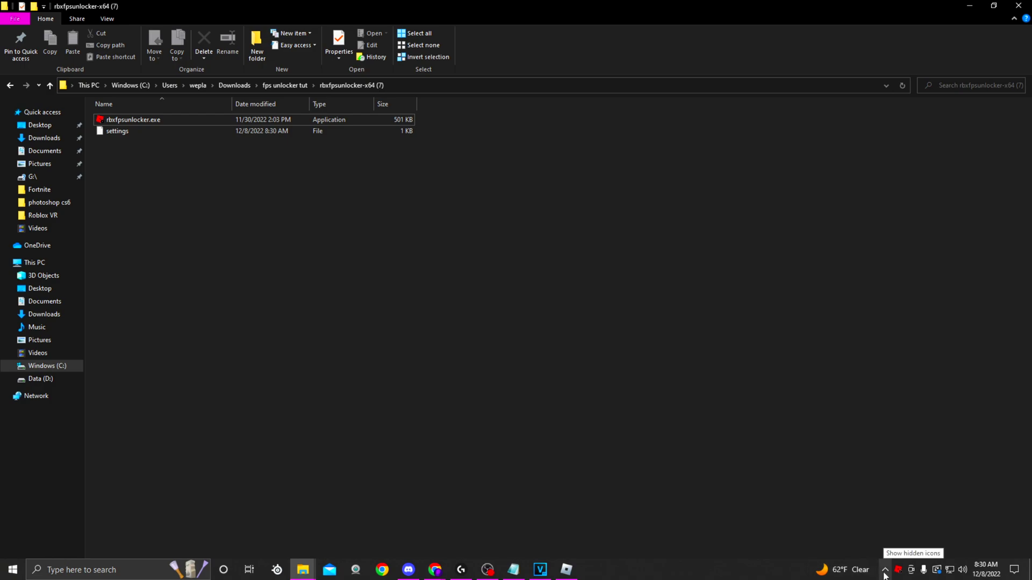
{"action": "right_click", "coordinate": [899, 570]}
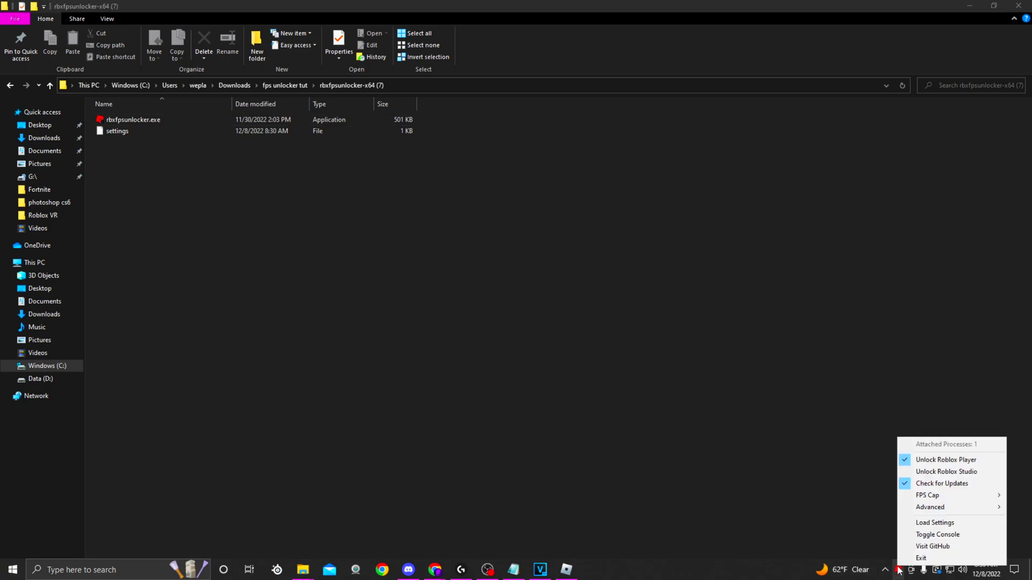
{"action": "mouse_move", "coordinate": [933, 498]}
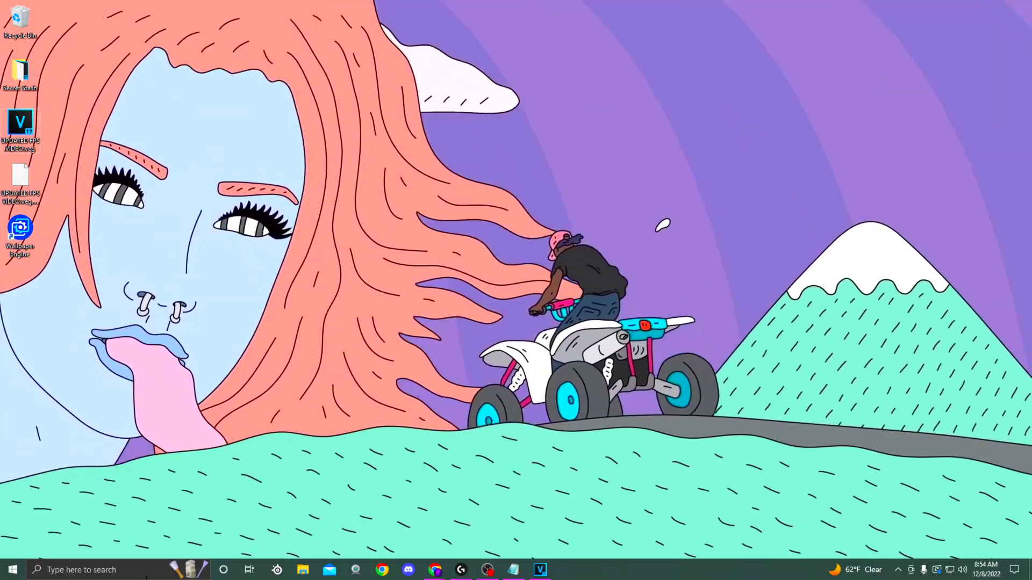
Step: Open the local application data folder by running %localappdata% from the Windows Run dialog
{"action": "left_click", "coordinate": [125, 570]}
{"action": "type", "text": "run"}
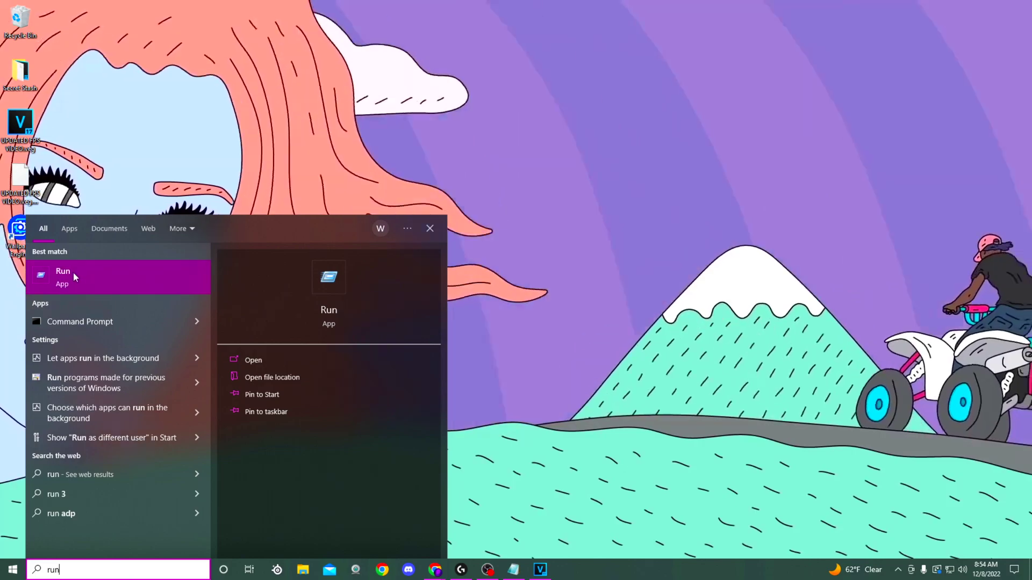
{"action": "left_click", "coordinate": [73, 272]}
{"action": "key", "text": "BackSpace"}
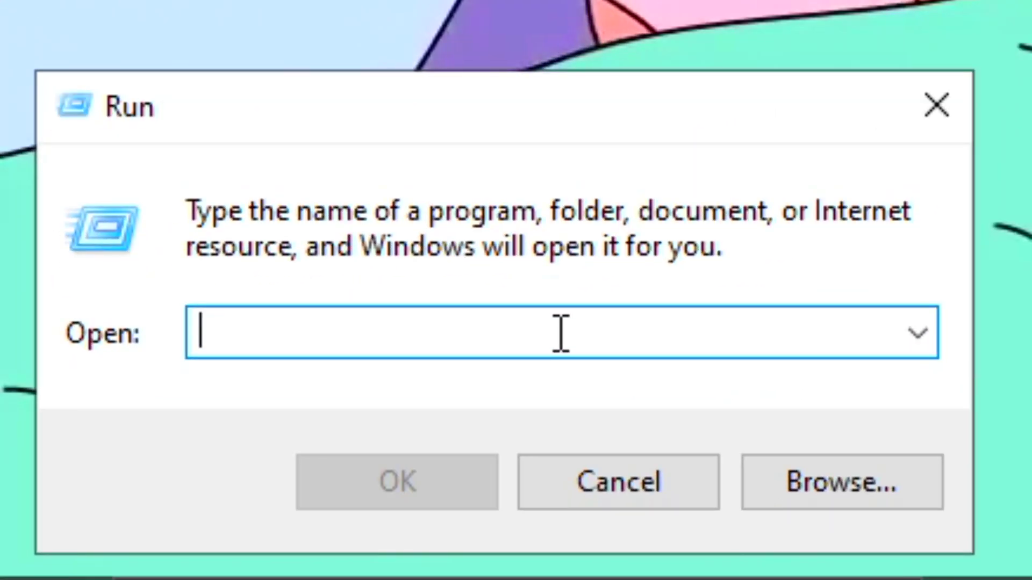
{"action": "type", "text": "%locala"}
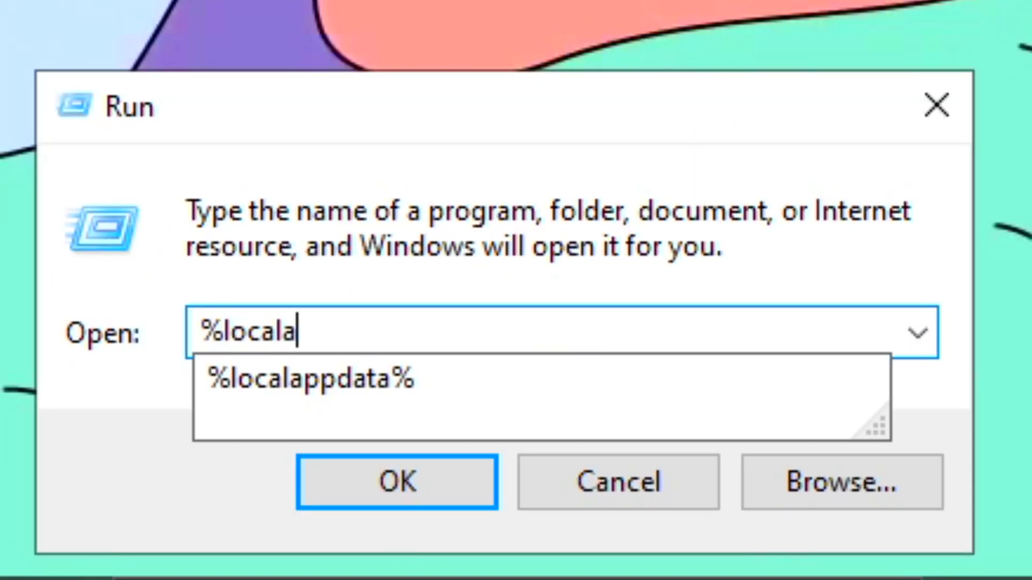
{"action": "type", "text": "ppdata%"}
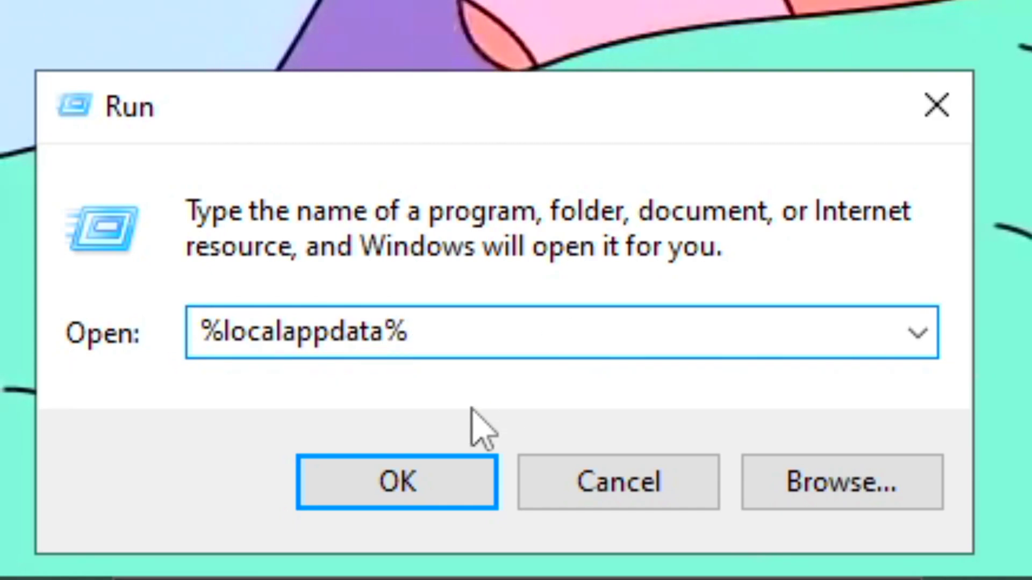
{"action": "left_click", "coordinate": [437, 486]}
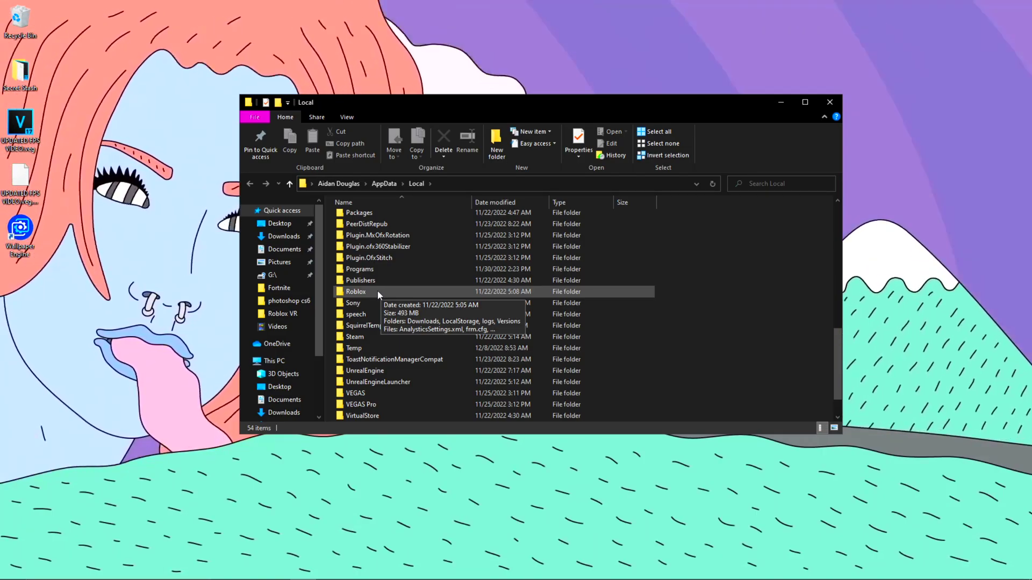
Step: Open the version-ef16b6487a274455 folder inside Roblox's Versions folder
{"action": "double_click", "coordinate": [378, 293]}
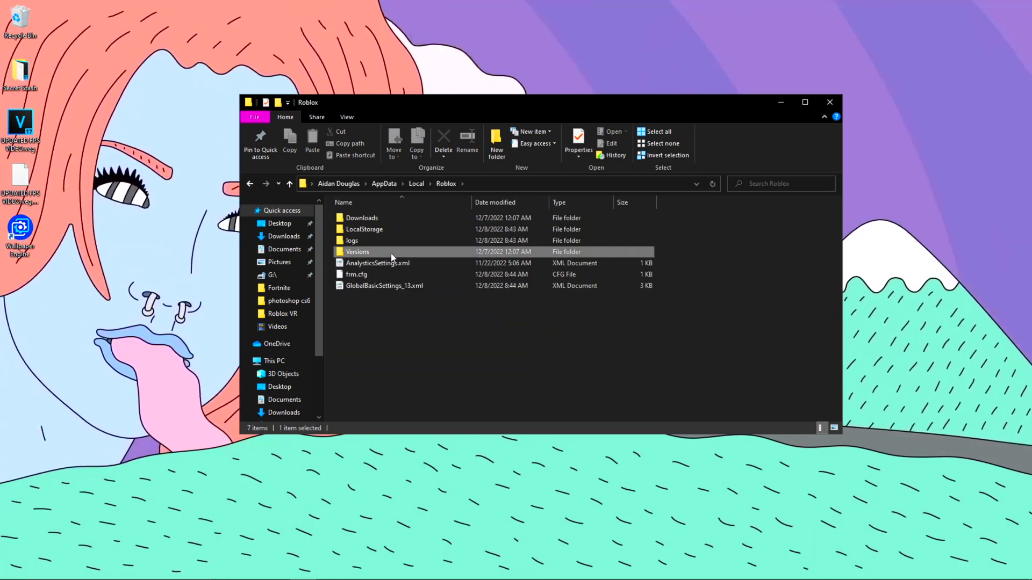
{"action": "double_click", "coordinate": [391, 252]}
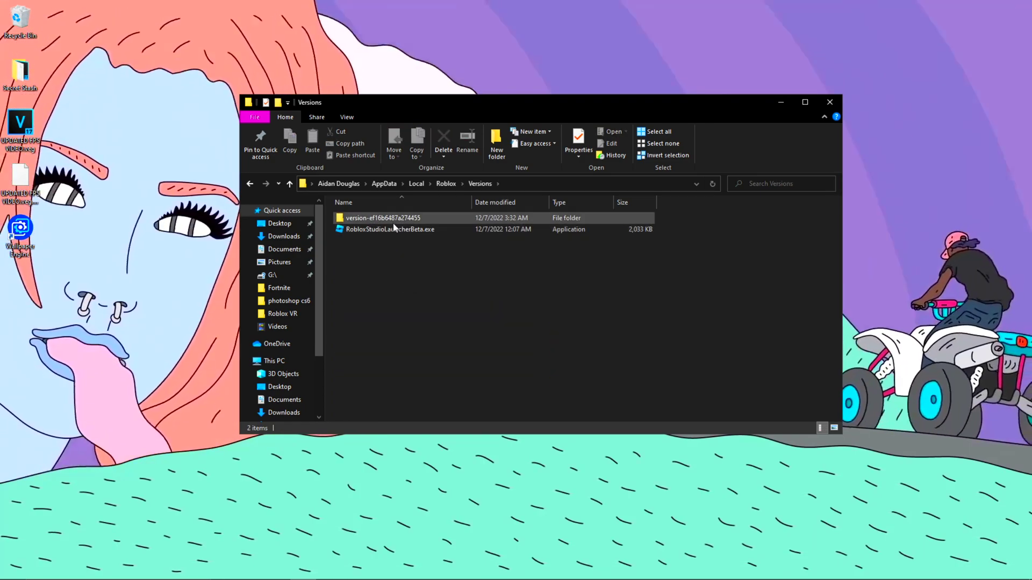
{"action": "left_click", "coordinate": [468, 216]}
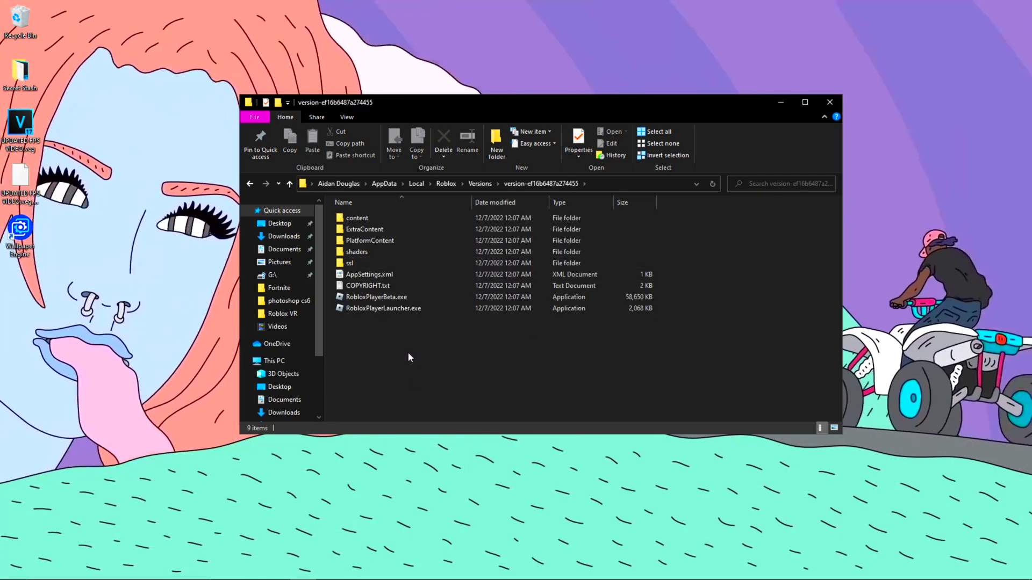
Step: Create a new folder named ClientSettings in the Roblox version folder and open it
{"action": "right_click", "coordinate": [411, 350]}
{"action": "mouse_move", "coordinate": [447, 476]}
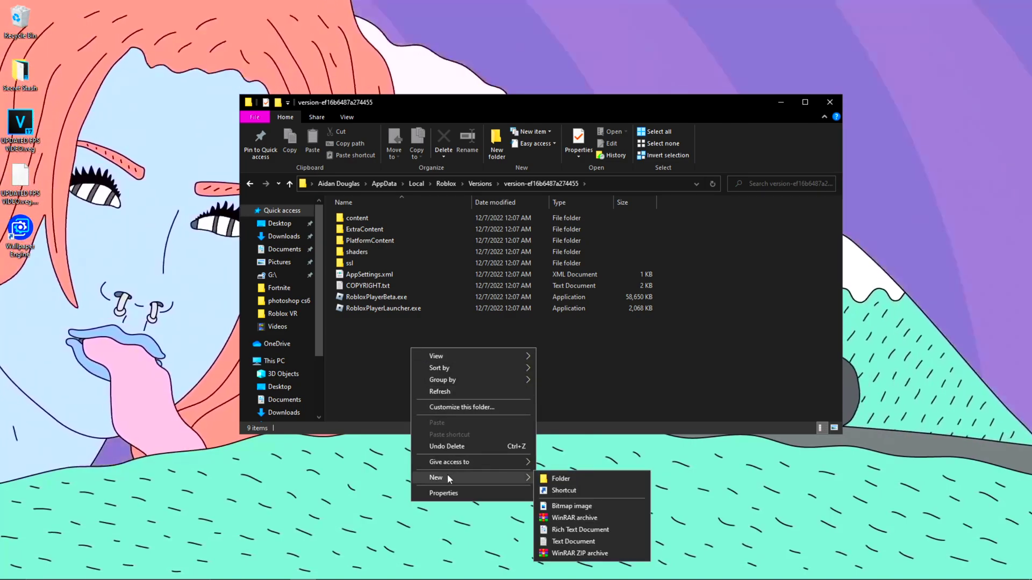
{"action": "left_click", "coordinate": [561, 482]}
{"action": "type", "text": "Cl"}
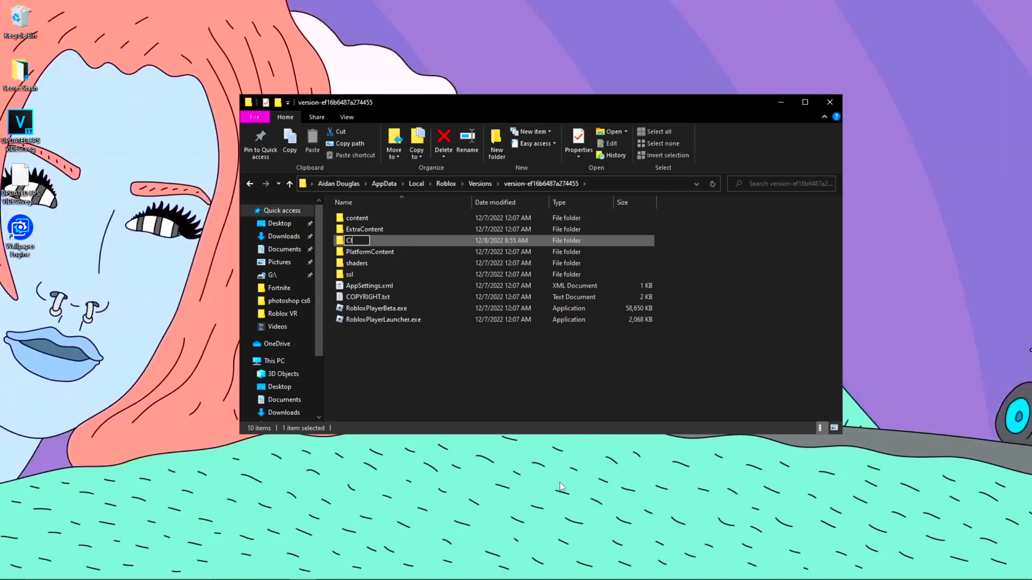
{"action": "type", "text": "ientSettings"}
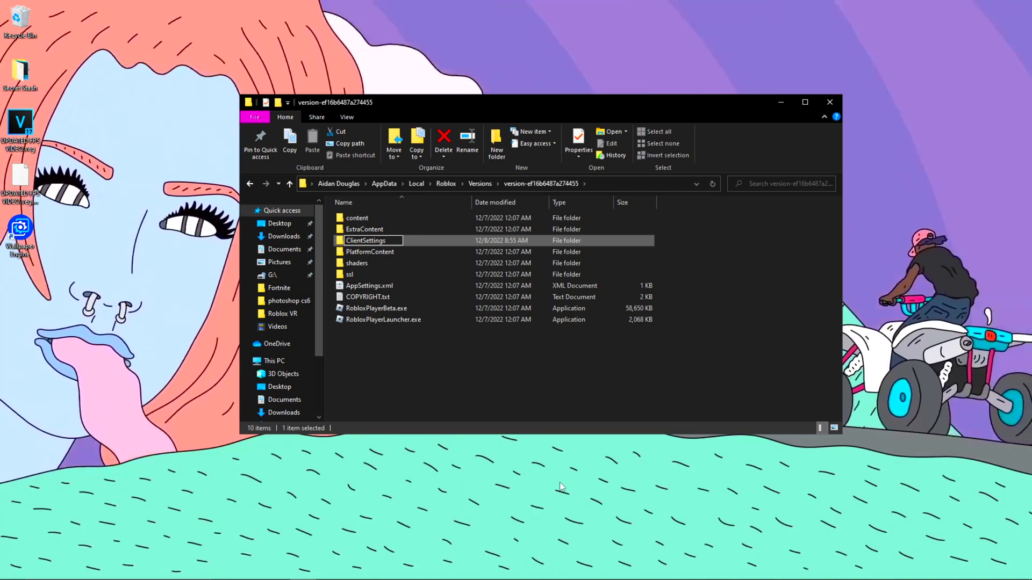
{"action": "key", "text": "Return"}
{"action": "key", "text": "Return"}
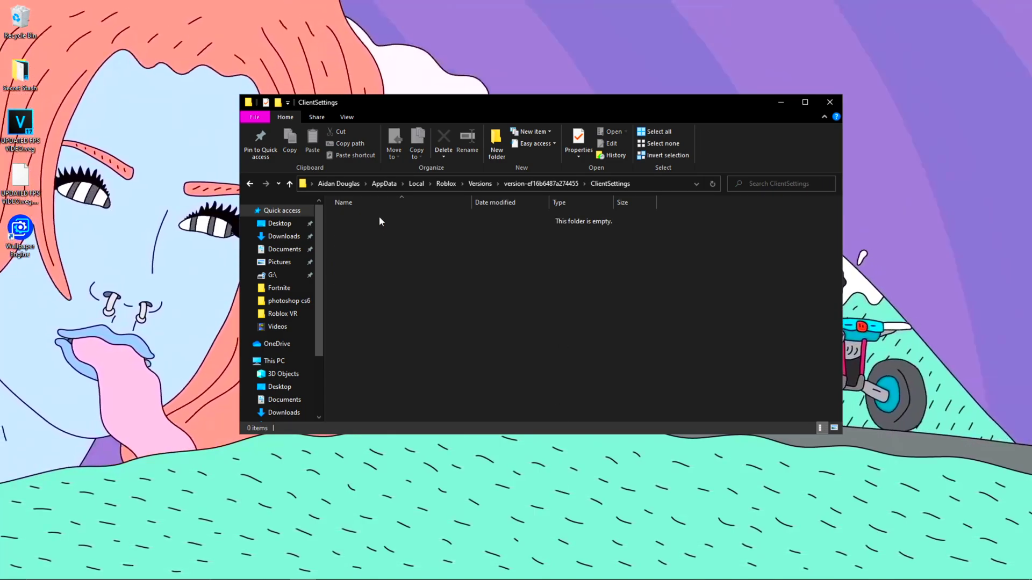
Step: Paste the copied ClientAppSettings (4).json file into ClientSettings and remove the " (4)" from its name
{"action": "key", "text": "ctrl+v"}
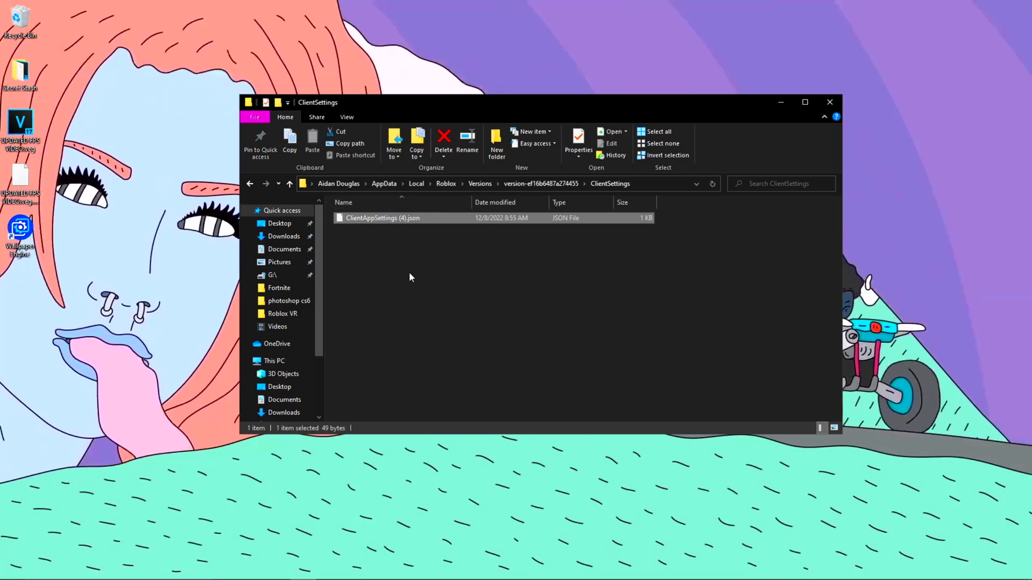
{"action": "right_click", "coordinate": [403, 222]}
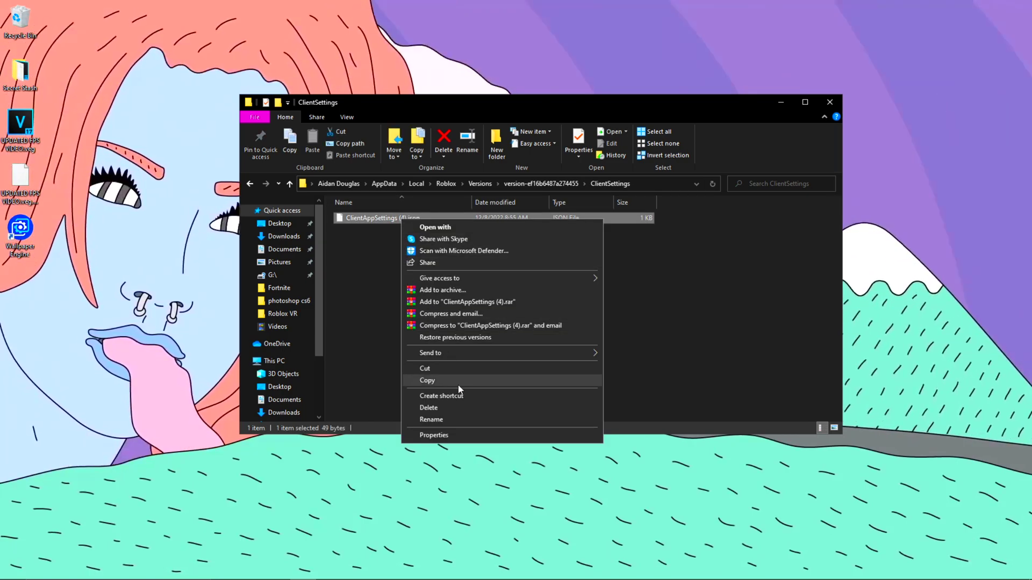
{"action": "left_click", "coordinate": [457, 416]}
{"action": "left_click_drag", "start_coordinate": [397, 217], "coordinate": [407, 218]}
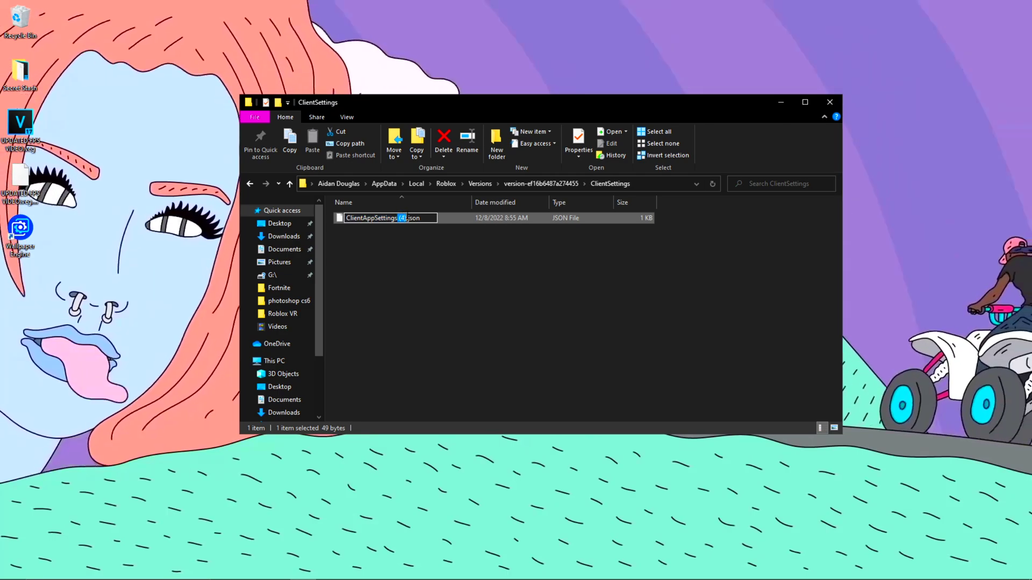
{"action": "left_click", "coordinate": [422, 214]}
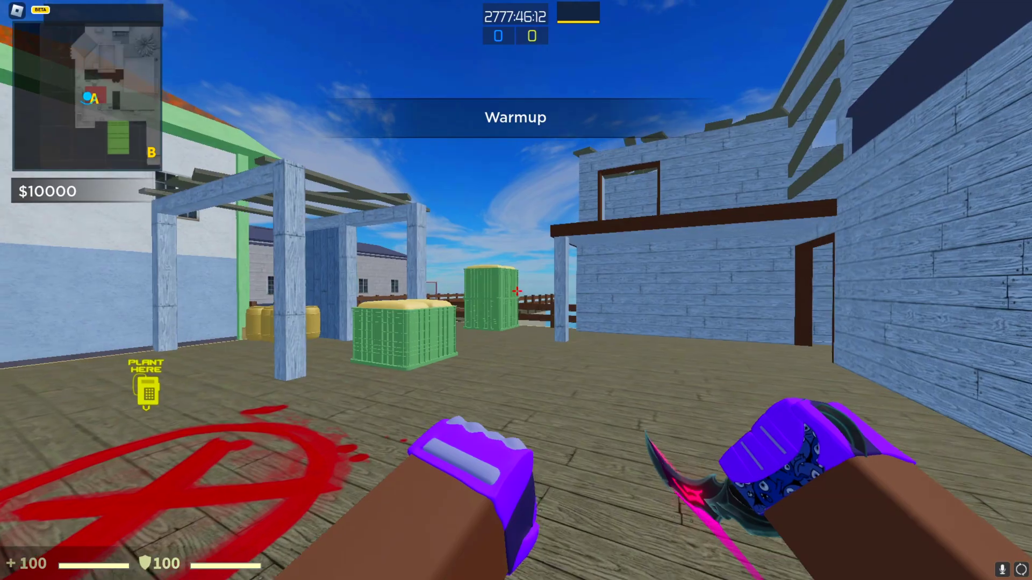
{"action": "key", "text": "w"}
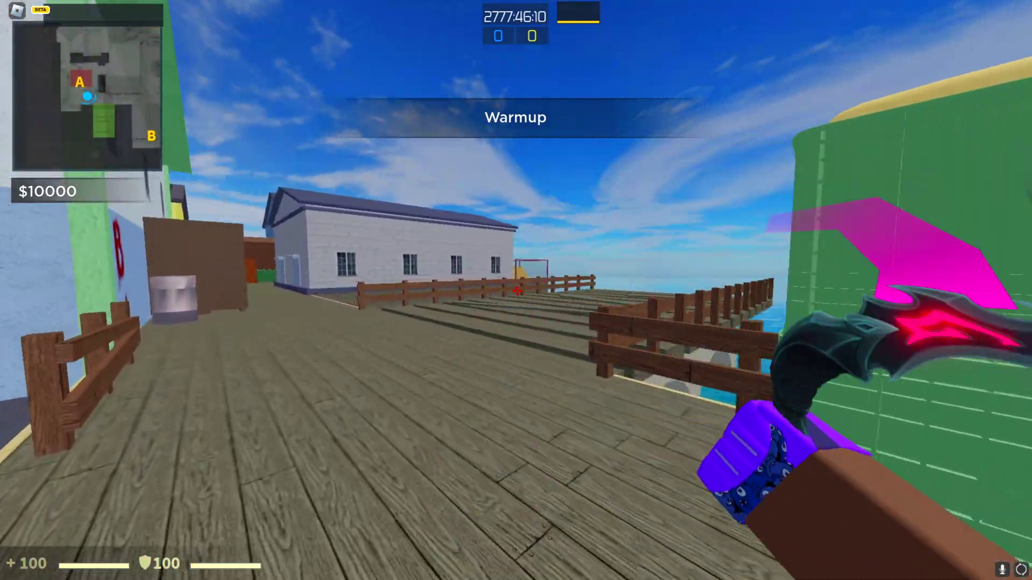
{"action": "key", "text": "w"}
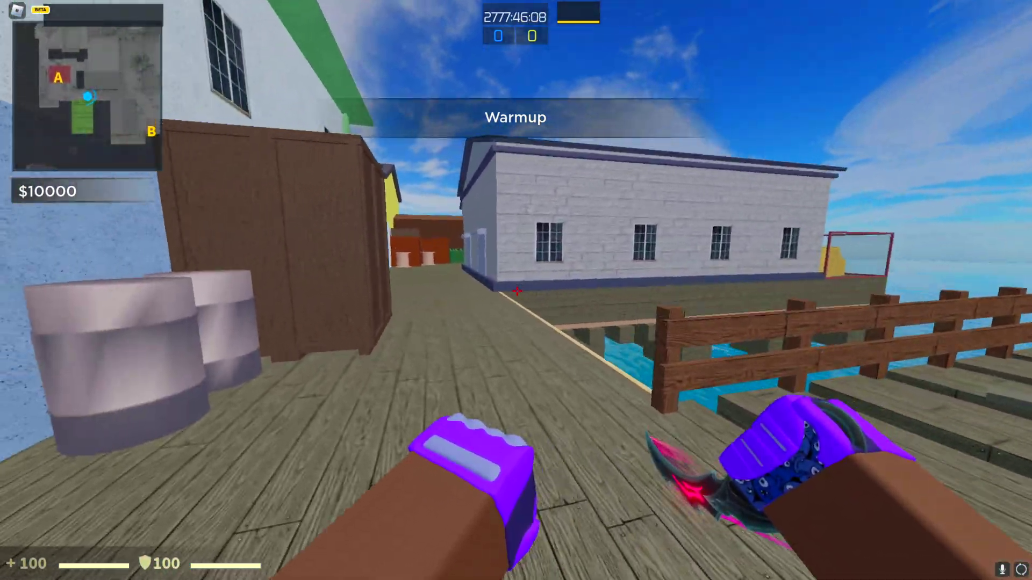
{"action": "key", "text": "w"}
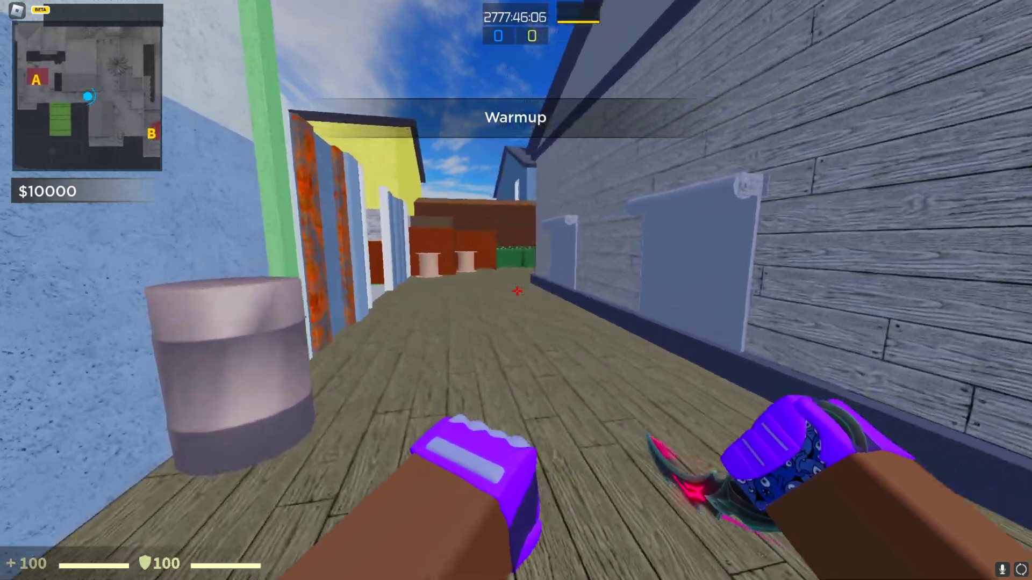
{"action": "key", "text": "w"}
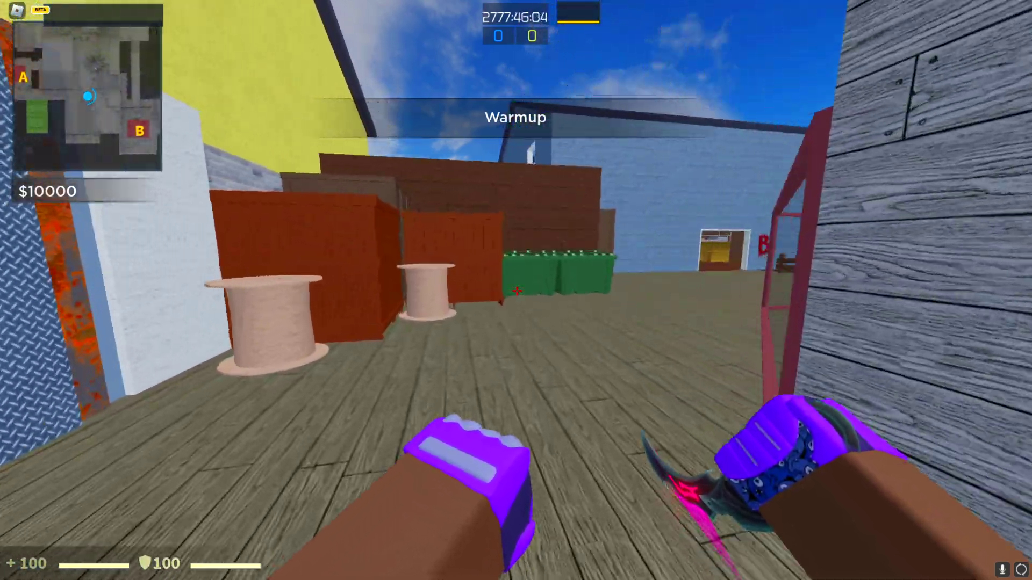
{"action": "key", "text": "3"}
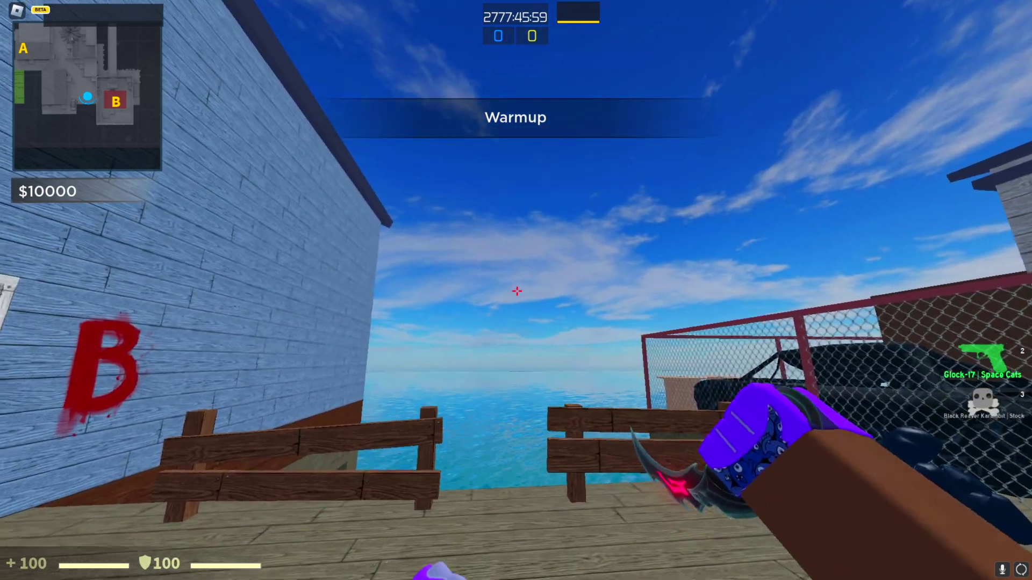
{"action": "left_click", "coordinate": [517, 291]}
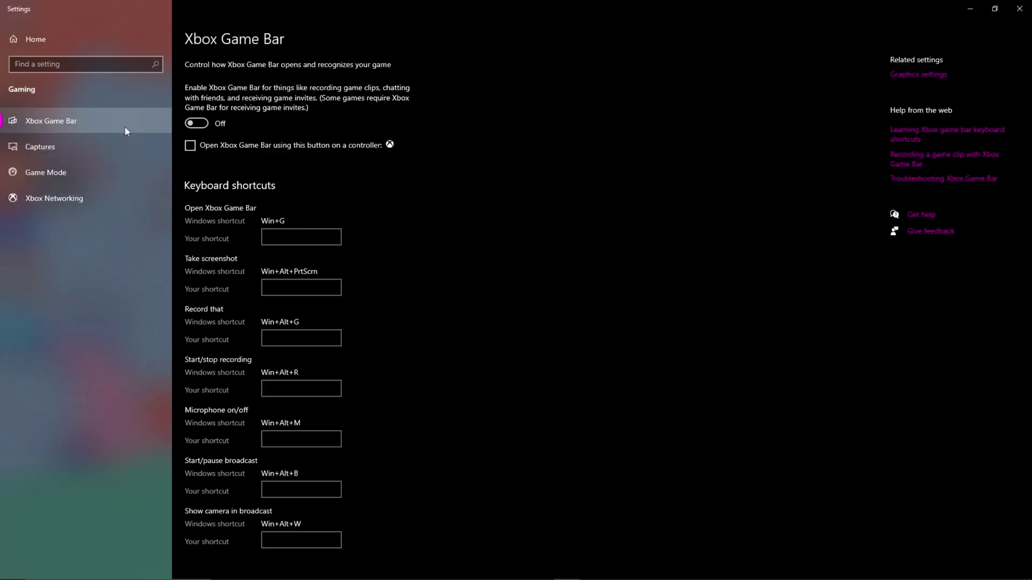
Step: Search Windows for "xbox game bar" and open the Enable Xbox Game Bar setting
{"action": "left_click", "coordinate": [129, 571]}
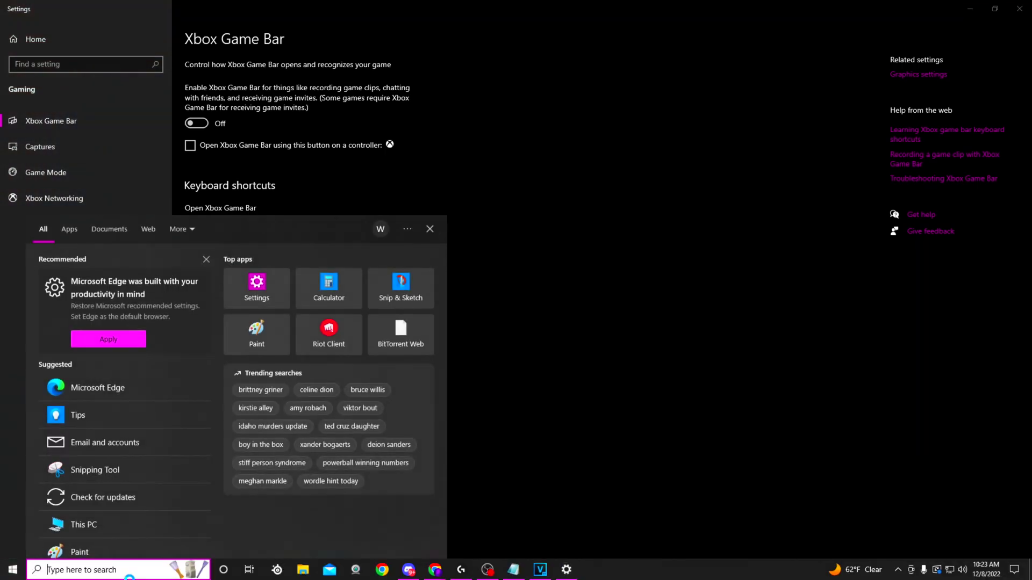
{"action": "type", "text": "xbox game bar"}
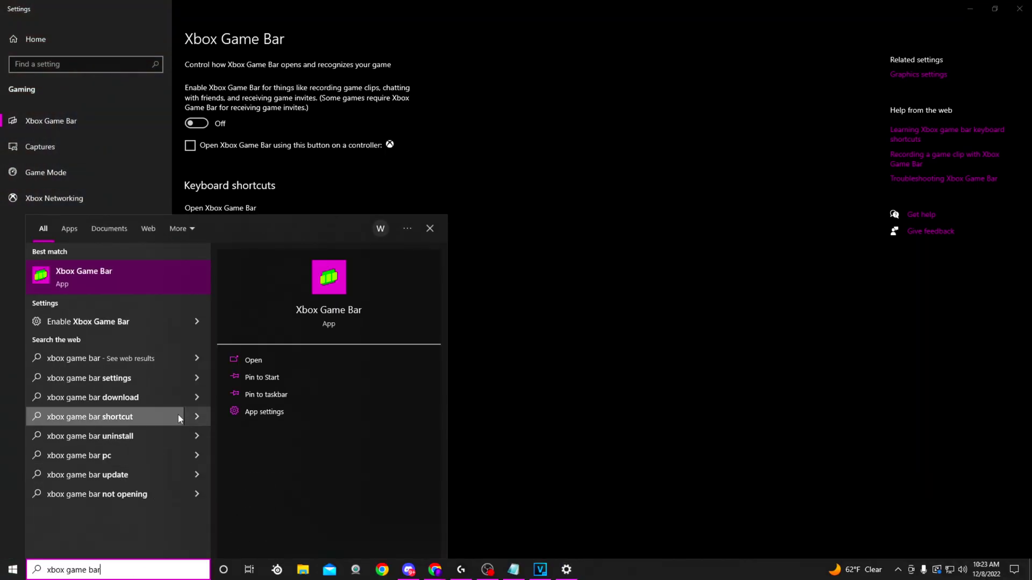
{"action": "left_click", "coordinate": [147, 324]}
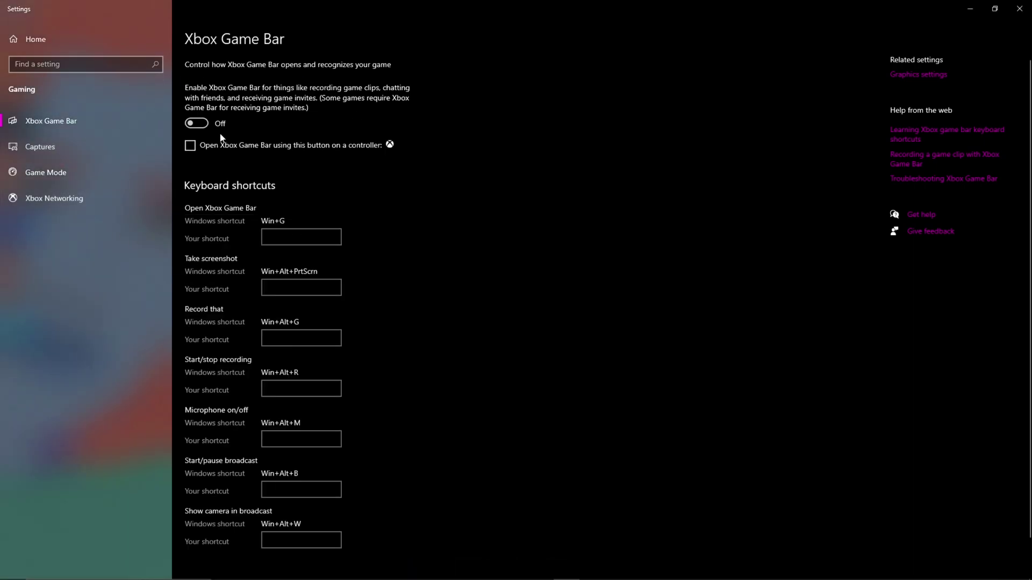
Step: Review the Captures and Game Mode settings for gaming and open the related Graphics settings
{"action": "left_click", "coordinate": [150, 155]}
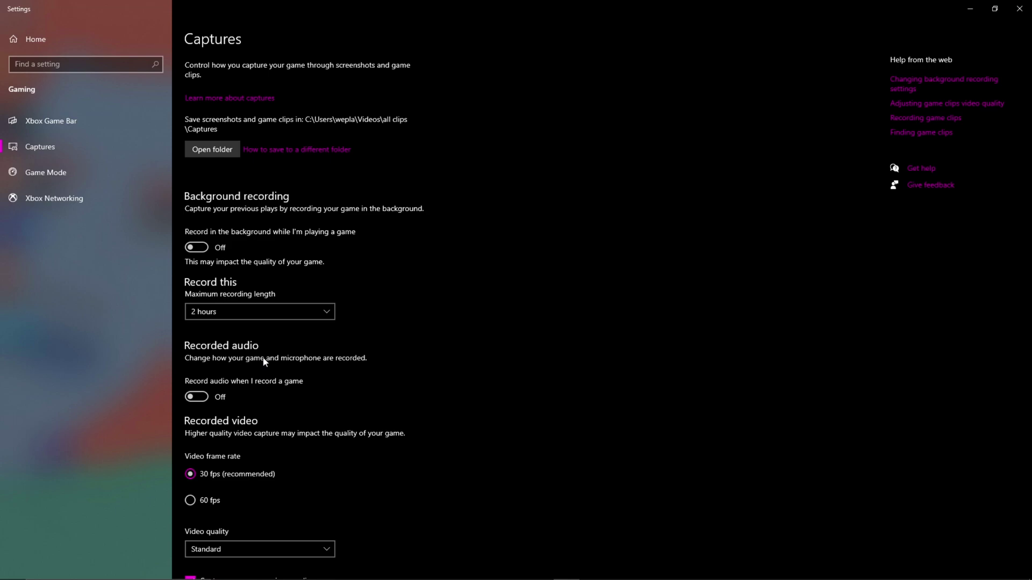
{"action": "left_click", "coordinate": [134, 174]}
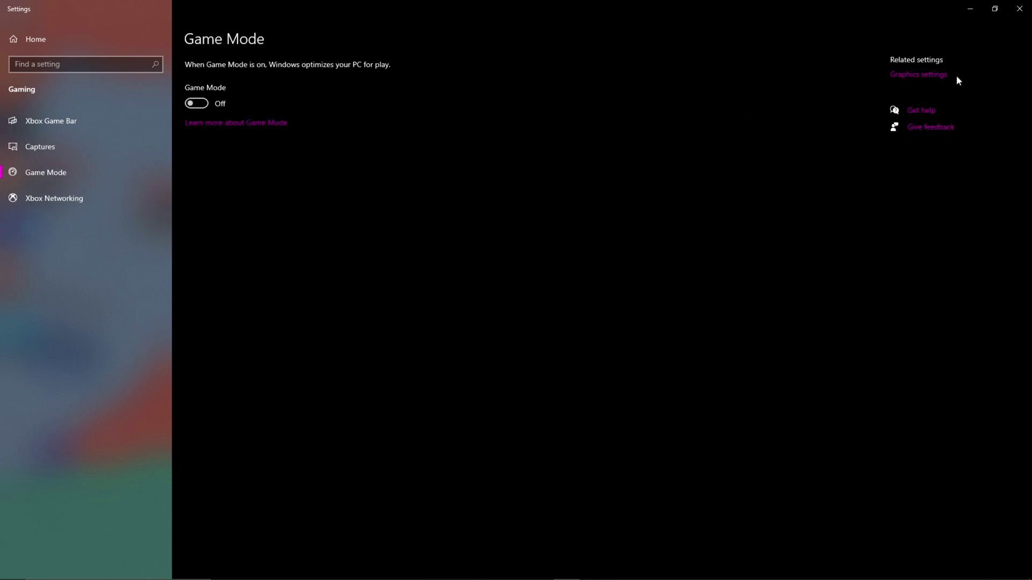
{"action": "left_click", "coordinate": [919, 74]}
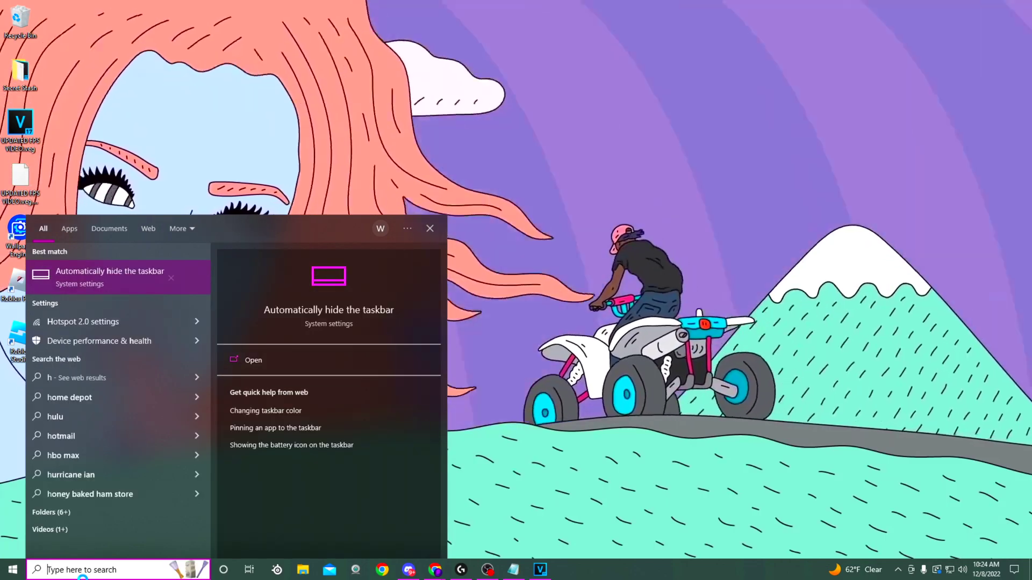
Step: Open the Notifications & actions settings through Windows search and check the Focus assist options
{"action": "type", "text": "notifi"}
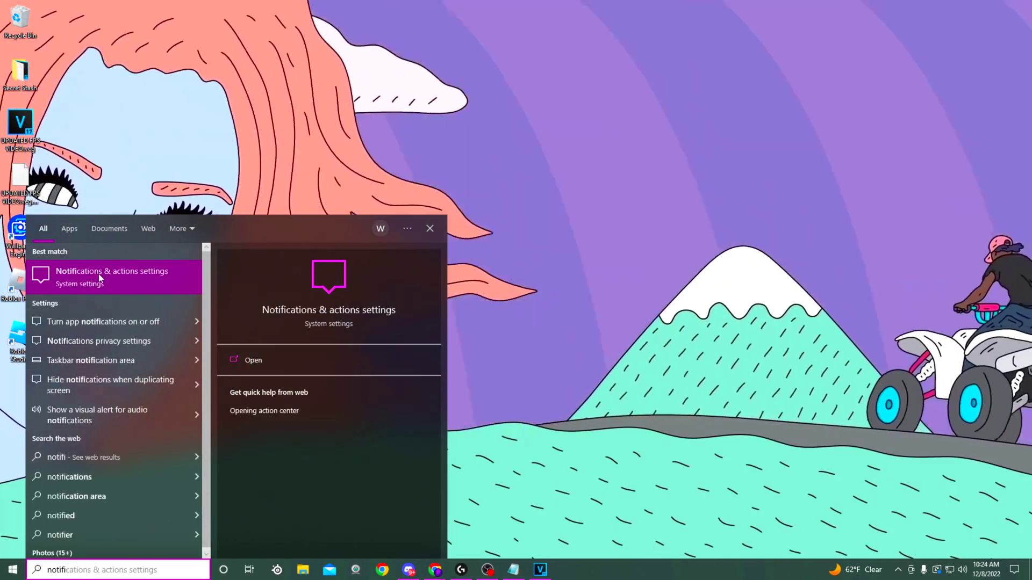
{"action": "left_click", "coordinate": [99, 273]}
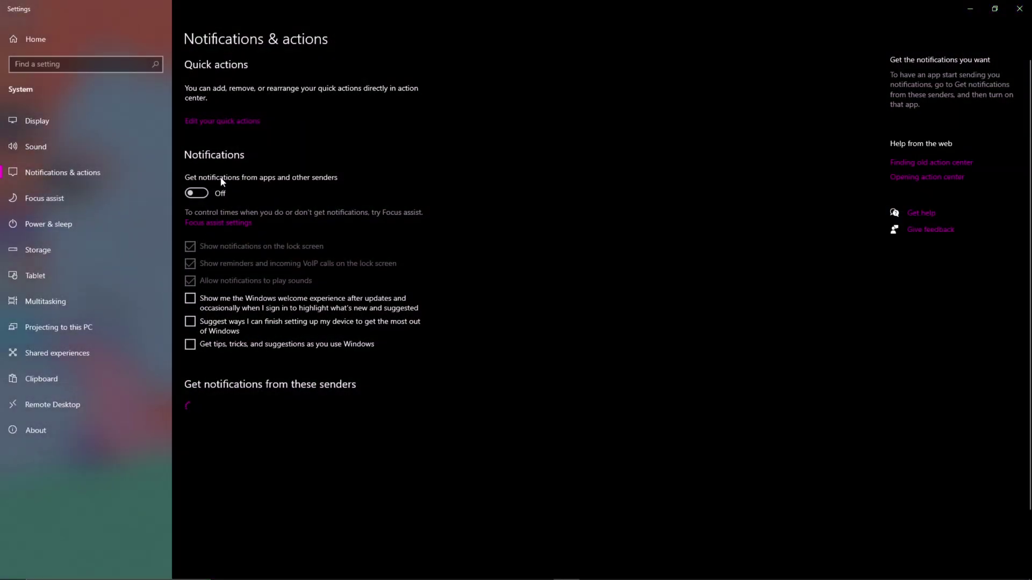
{"action": "left_click", "coordinate": [144, 199]}
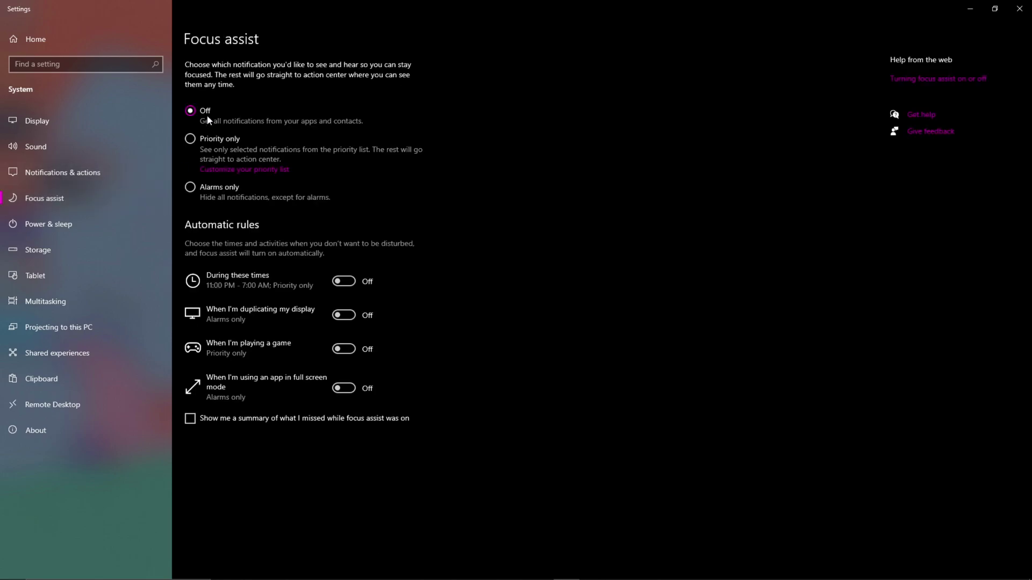
Step: From Power & sleep, open the advanced power settings of the High performance plan
{"action": "key", "text": "Down"}
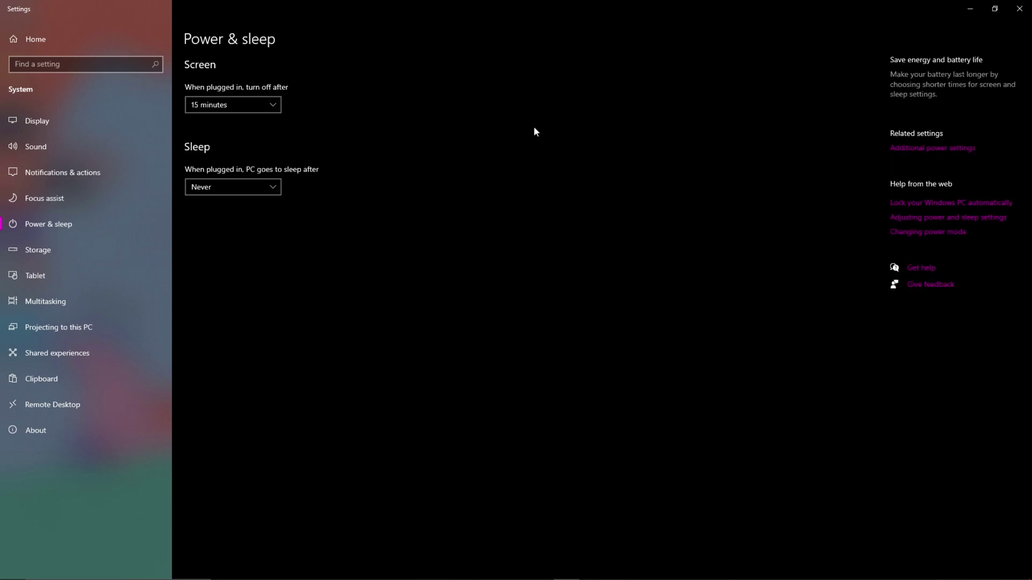
{"action": "left_click", "coordinate": [935, 148]}
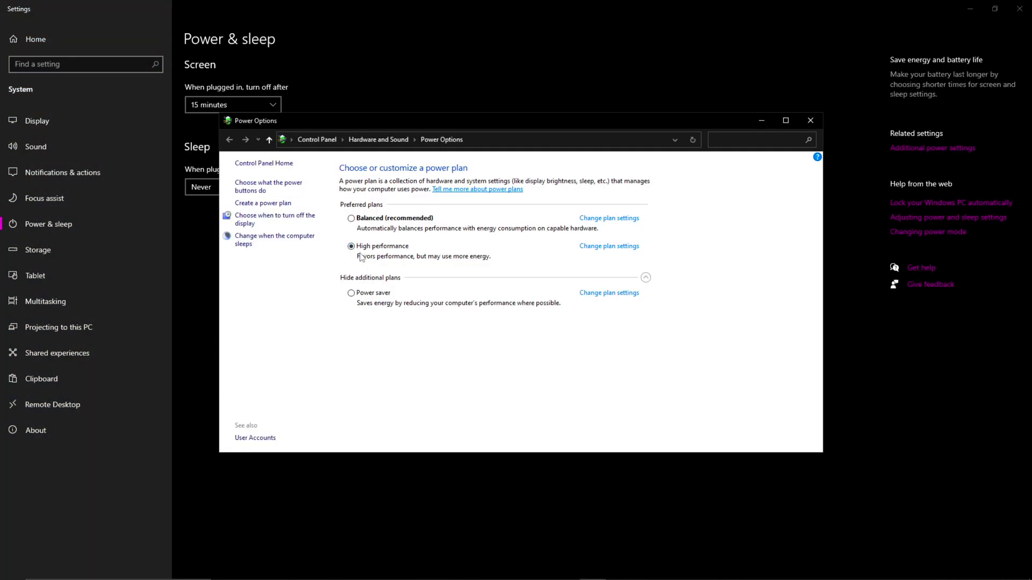
{"action": "left_click", "coordinate": [645, 278]}
{"action": "left_click", "coordinate": [613, 249]}
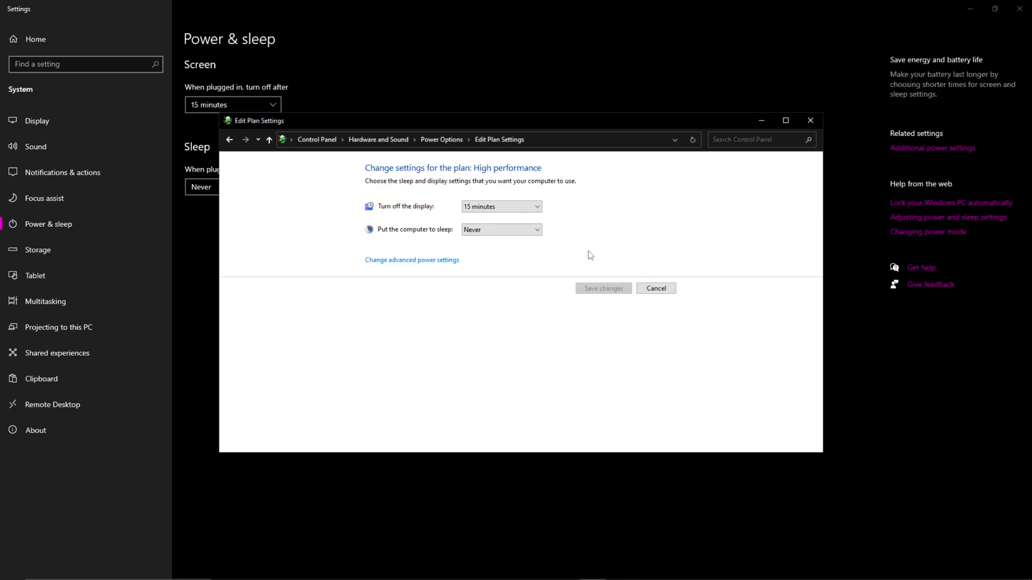
{"action": "left_click", "coordinate": [440, 261]}
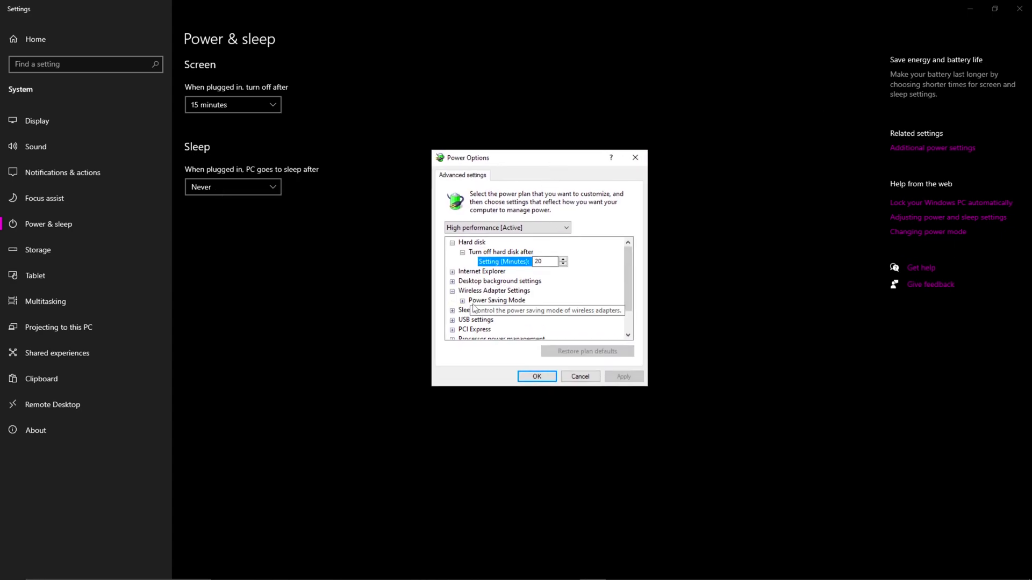
Step: Inspect the wireless adapter's Power Saving Mode and the PCI Express Link State Power Management in the advanced power settings
{"action": "left_click", "coordinate": [462, 301]}
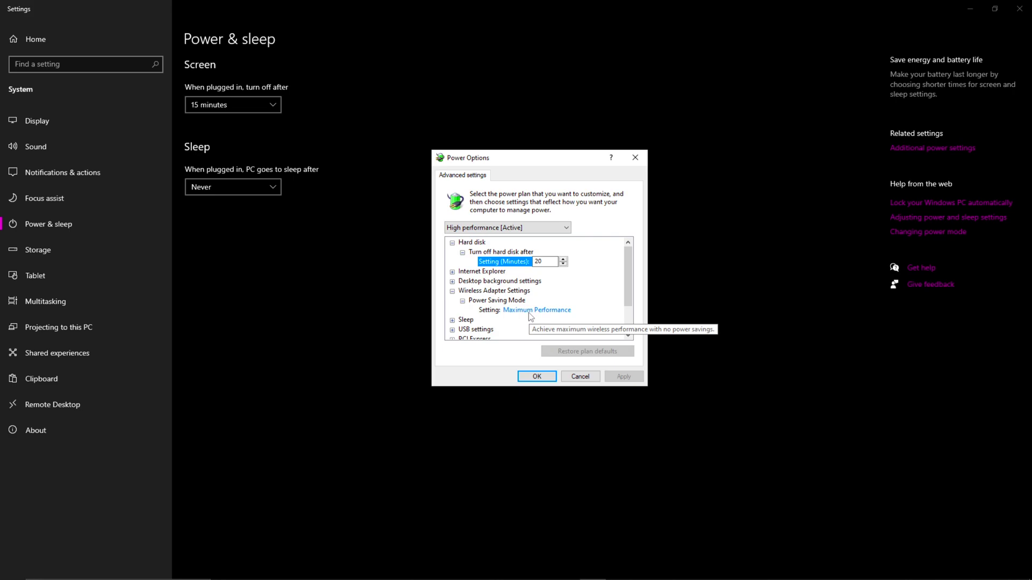
{"action": "scroll", "coordinate": [463, 302], "scroll_direction": "down", "scroll_amount": 1}
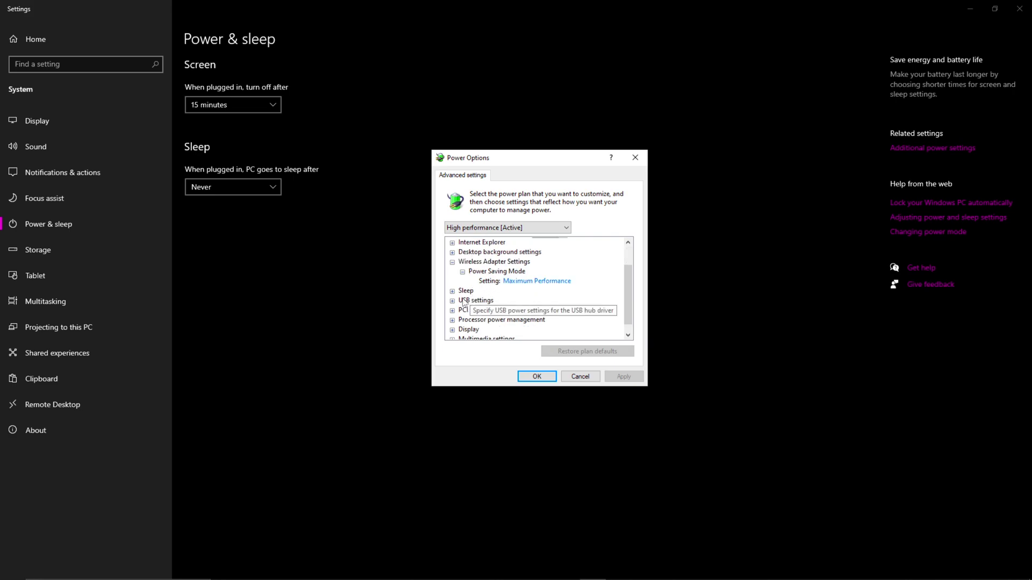
{"action": "scroll", "coordinate": [490, 307], "scroll_direction": "down", "scroll_amount": 1}
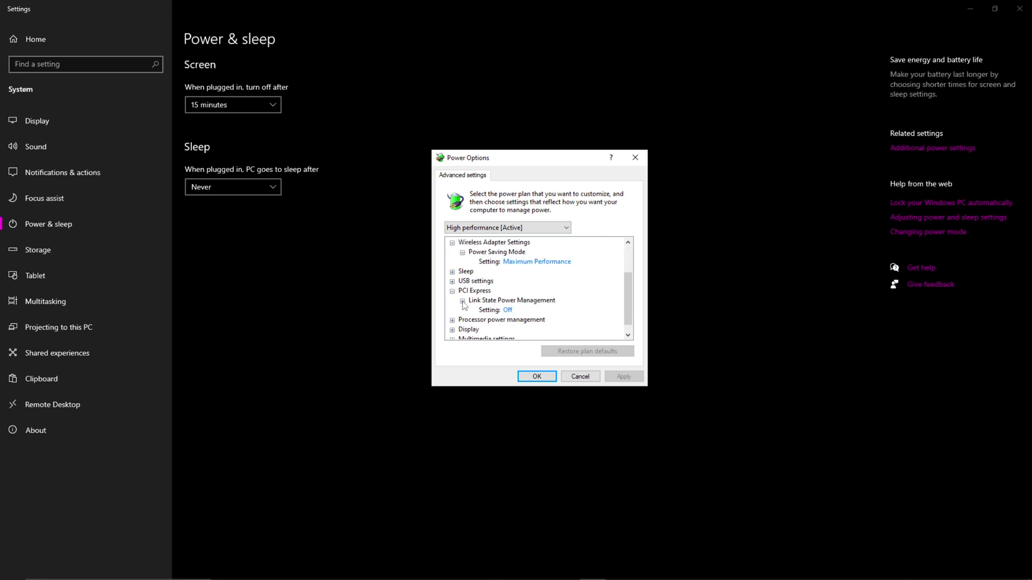
{"action": "scroll", "coordinate": [483, 304], "scroll_direction": "down", "scroll_amount": 1}
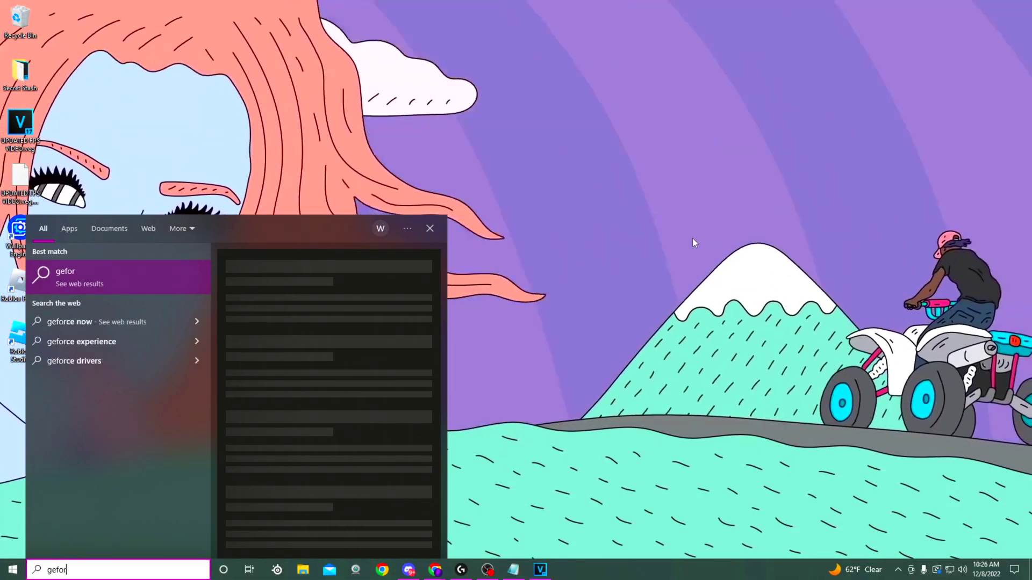
Step: Open GeForce Experience and show its available graphics drivers
{"action": "key", "text": "Return"}
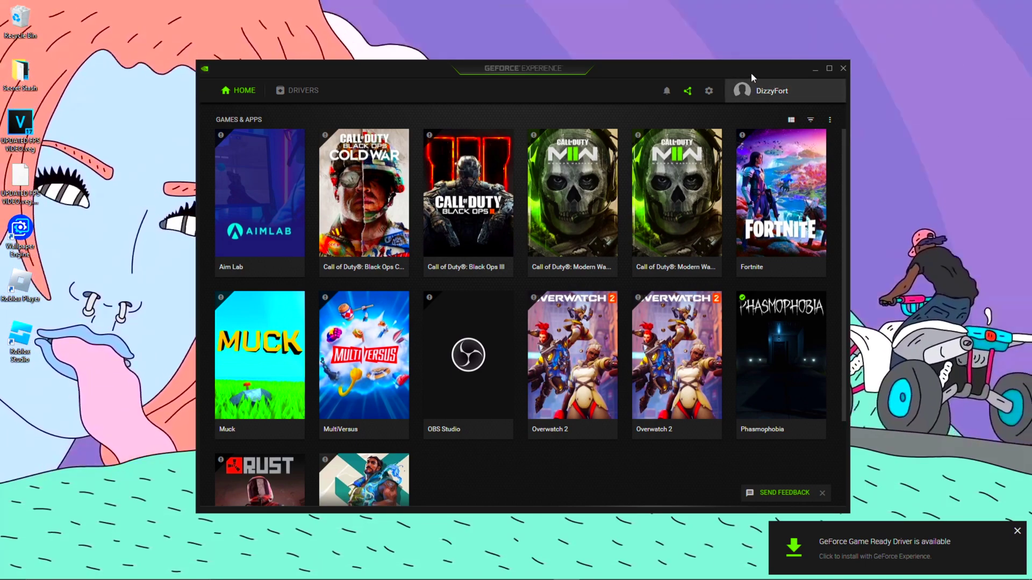
{"action": "left_click", "coordinate": [297, 91]}
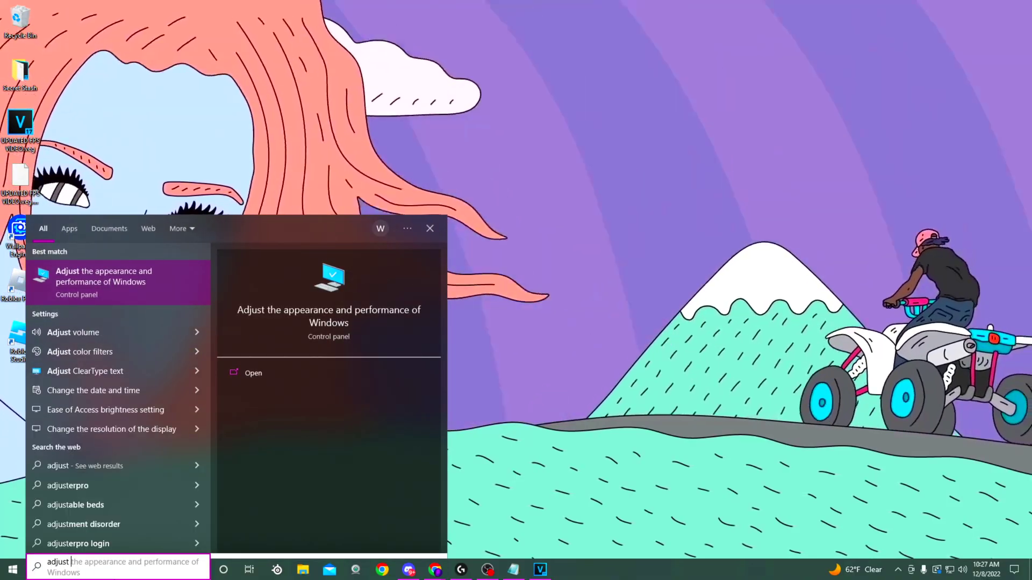
Step: Find and open "Adjust the appearance and performance of Windows" and reposition its window
{"action": "type", "text": "the app"}
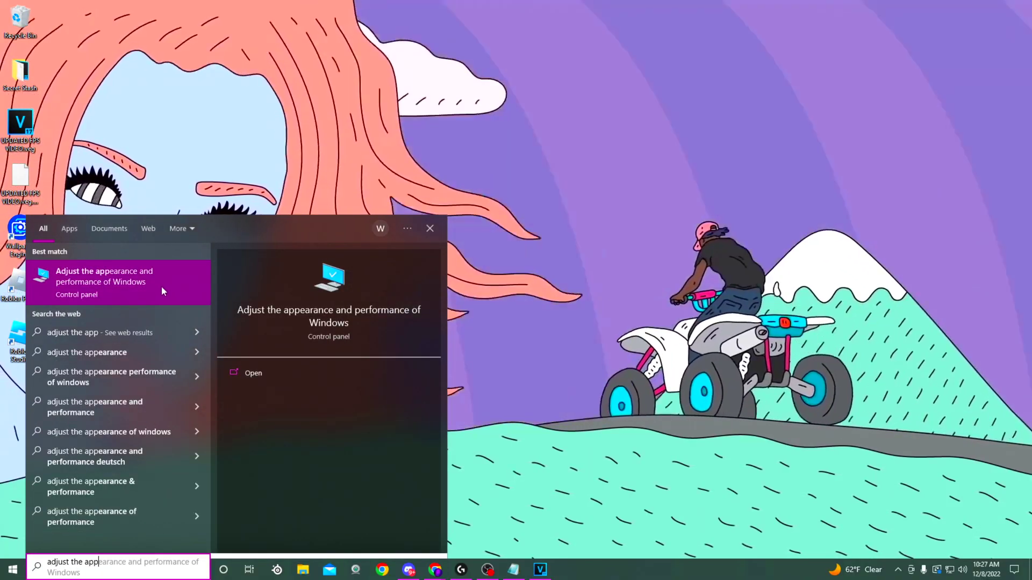
{"action": "left_click", "coordinate": [161, 286]}
{"action": "left_click_drag", "start_coordinate": [209, 72], "coordinate": [523, 152]}
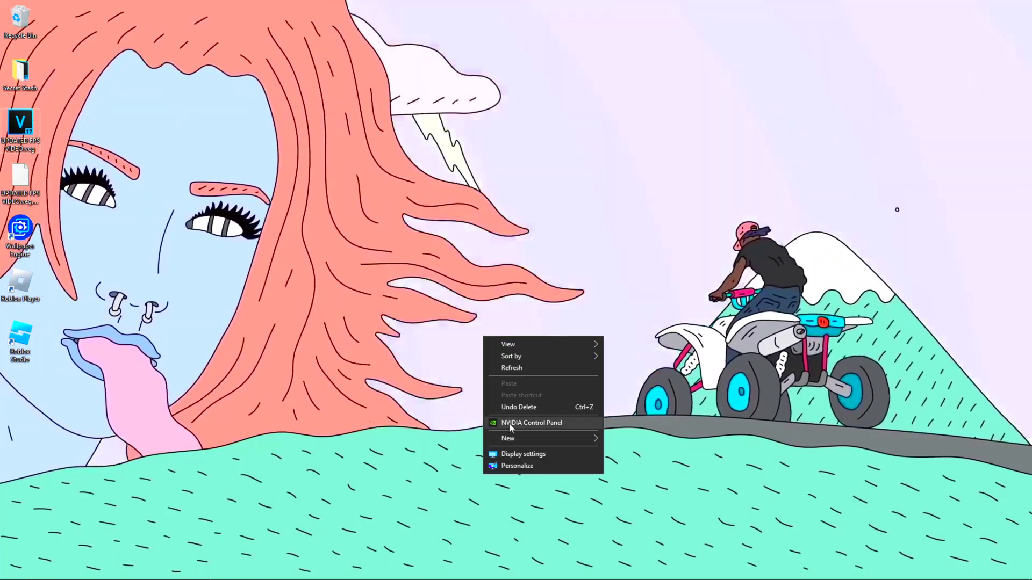
Step: Open the NVIDIA Control Panel from the desktop
{"action": "left_click", "coordinate": [510, 424]}
{"action": "left_click", "coordinate": [309, 195]}
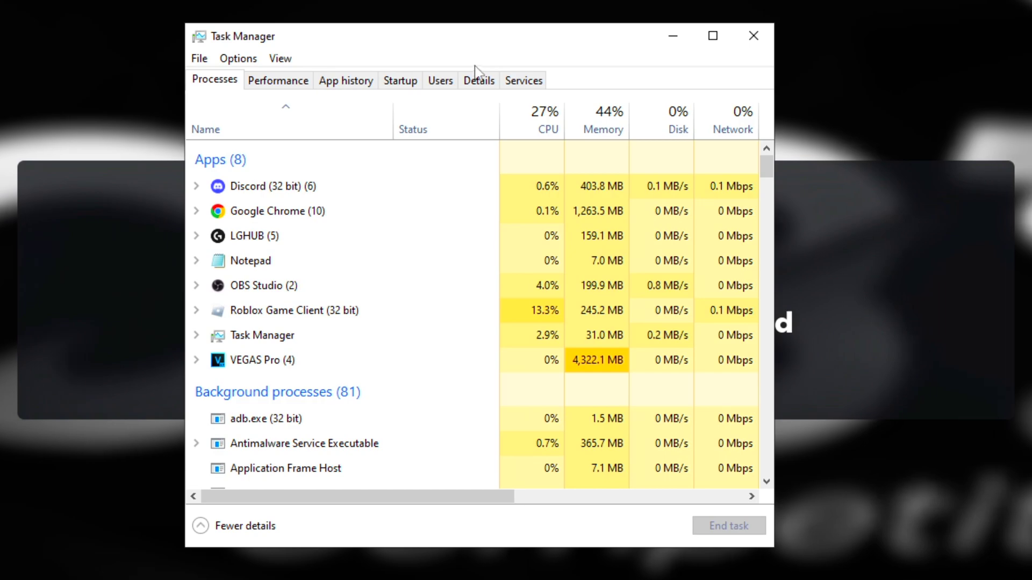
Step: Set the priority of the RobloxPlayerBeta.exe process using the most memory to High in Task Manager's process details
{"action": "left_click", "coordinate": [476, 81]}
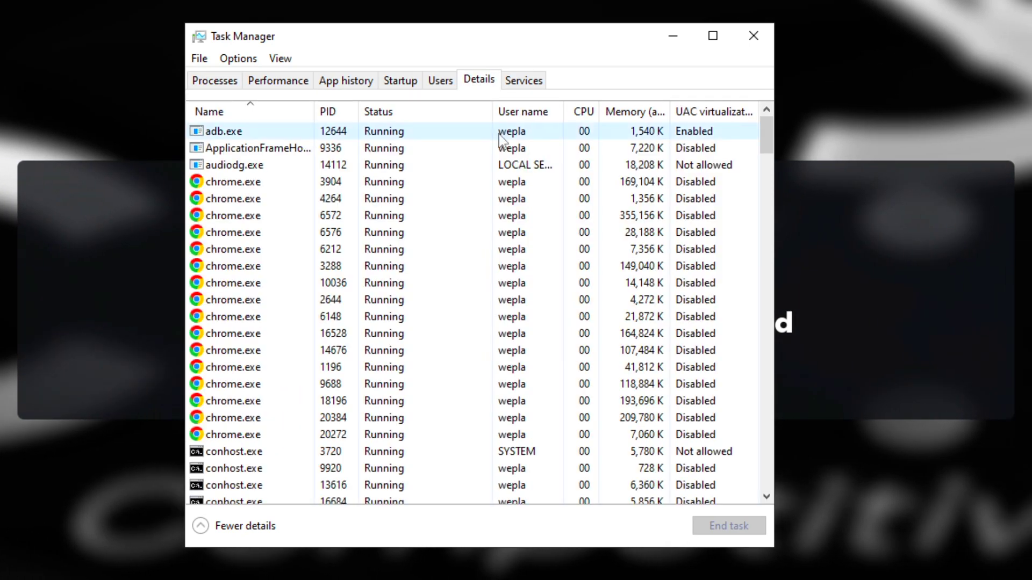
{"action": "left_click_drag", "start_coordinate": [766, 129], "coordinate": [760, 259]}
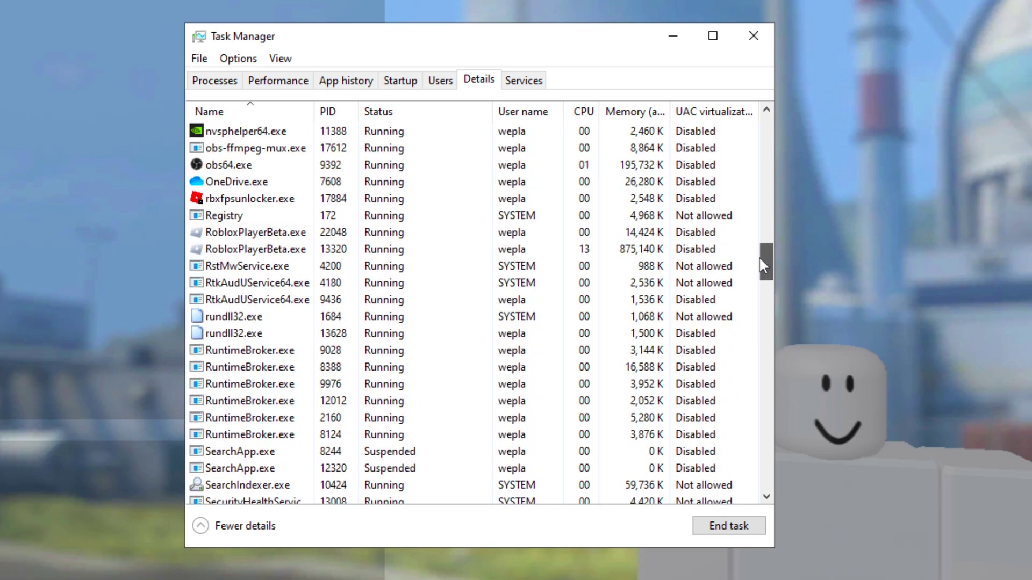
{"action": "left_click", "coordinate": [311, 250]}
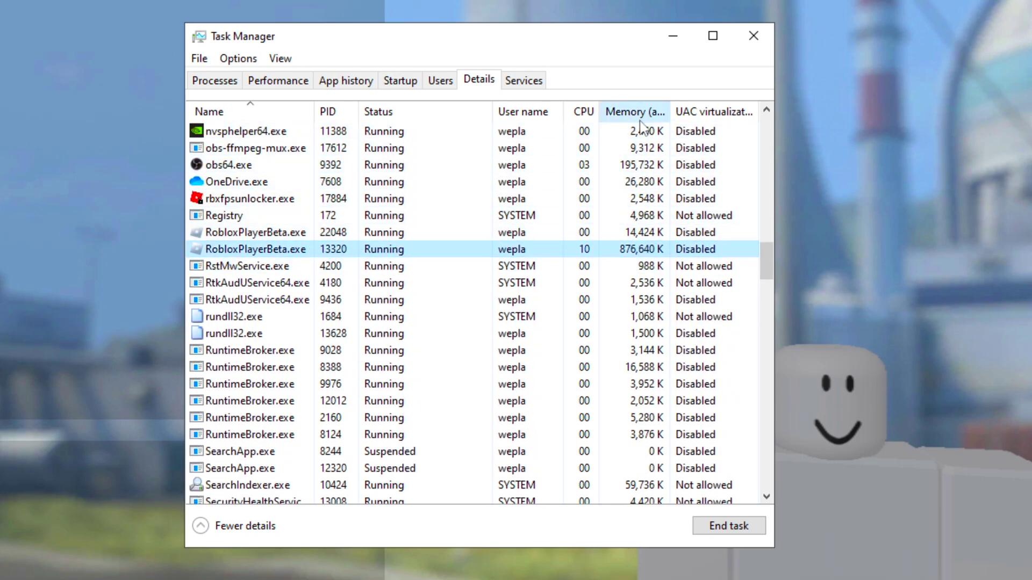
{"action": "right_click", "coordinate": [436, 261]}
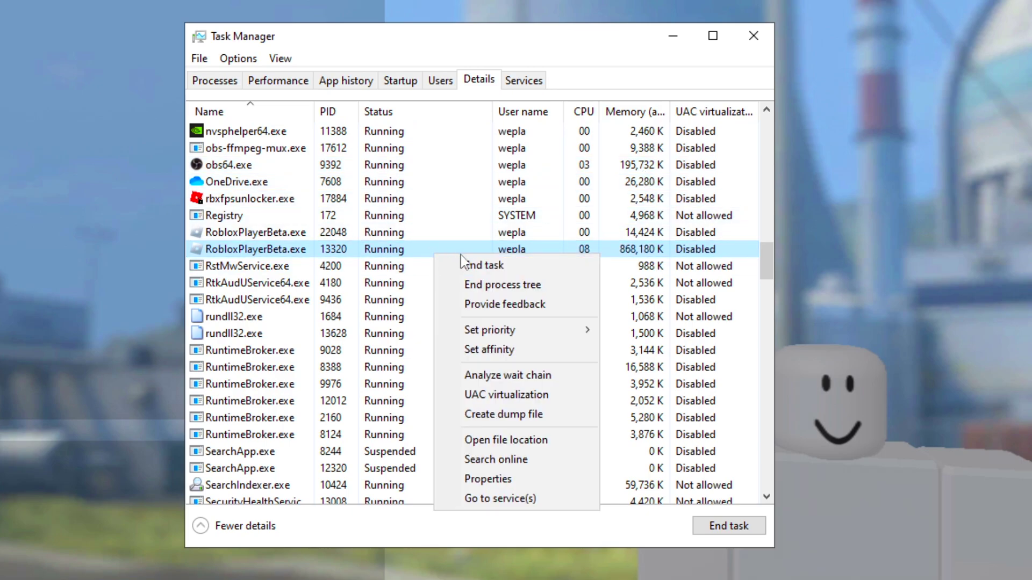
{"action": "mouse_move", "coordinate": [516, 330]}
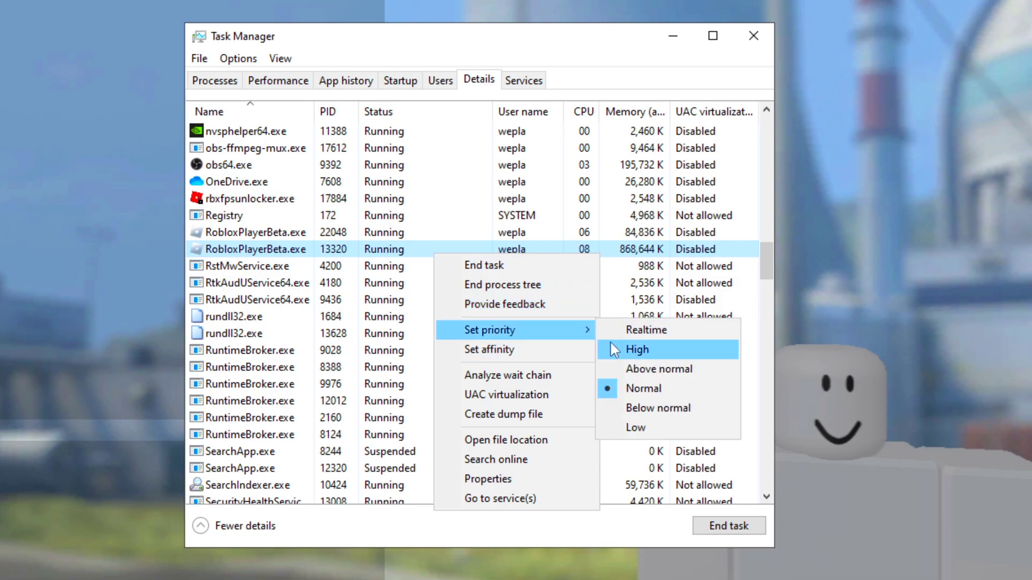
{"action": "left_click", "coordinate": [611, 344]}
{"action": "left_click", "coordinate": [581, 326]}
Step: Check the processor affinity of the selected RobloxPlayerBeta.exe process without changing it, and close Task Manager
{"action": "right_click", "coordinate": [461, 248]}
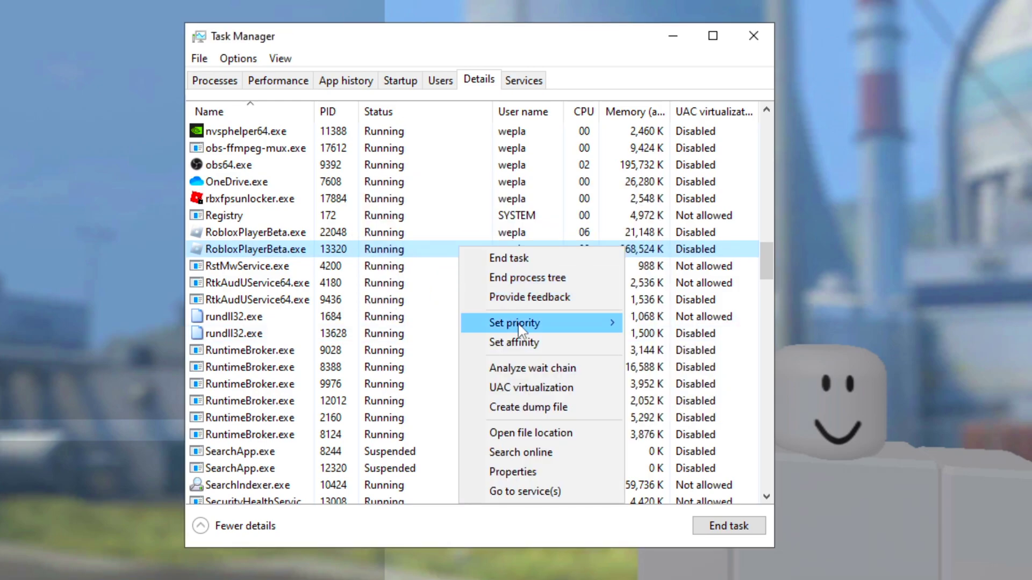
{"action": "left_click", "coordinate": [520, 347]}
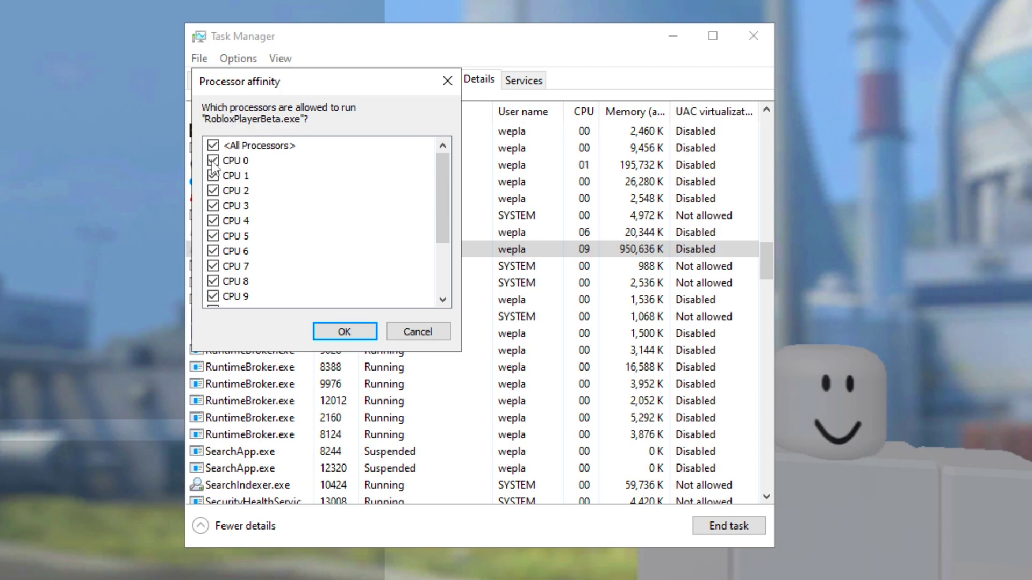
{"action": "left_click", "coordinate": [447, 81]}
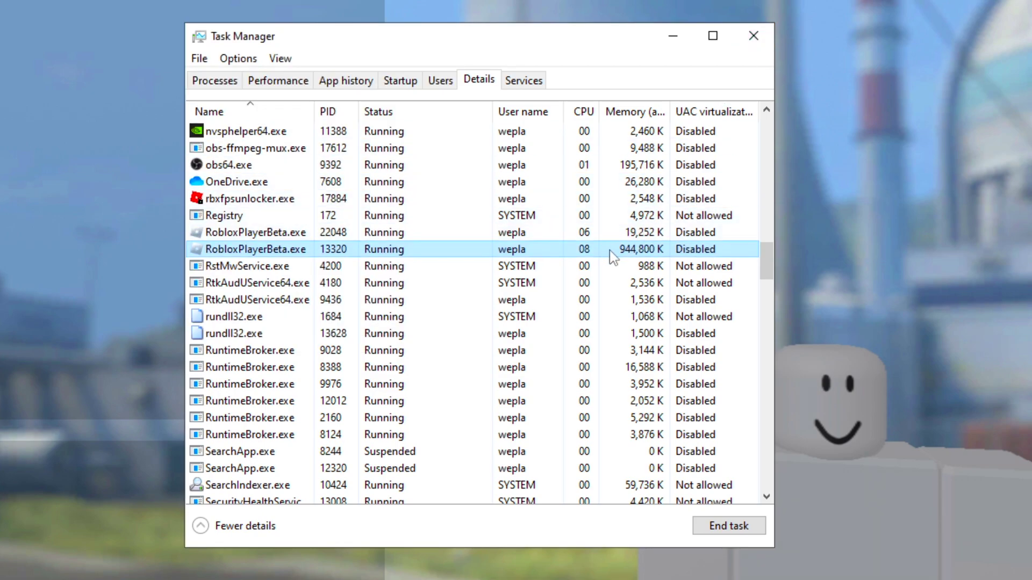
{"action": "left_click", "coordinate": [754, 37]}
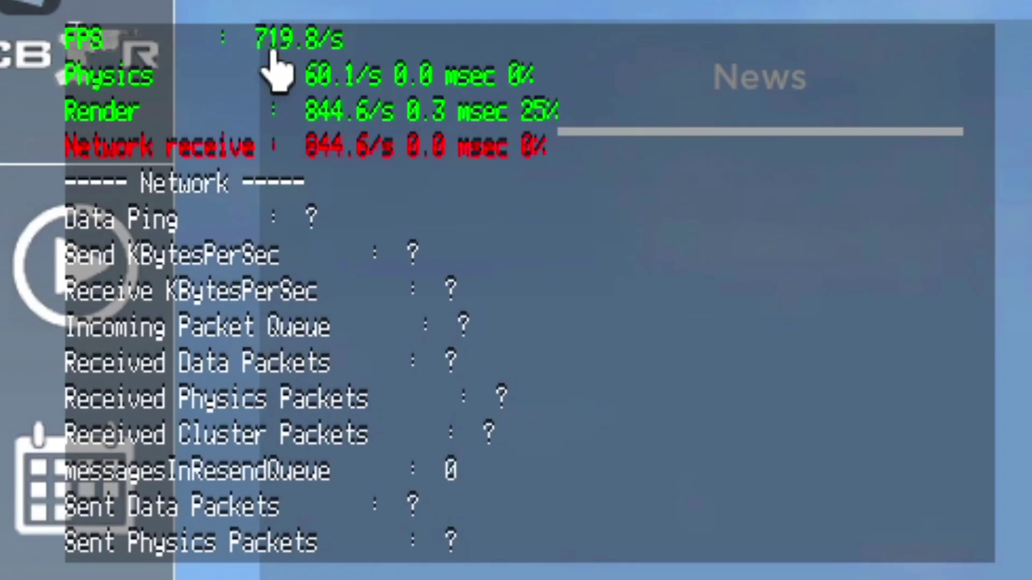
Step: Toggle the FPS and network statistics overlay in Roblox
{"action": "key", "text": "ctrl+shift+F3"}
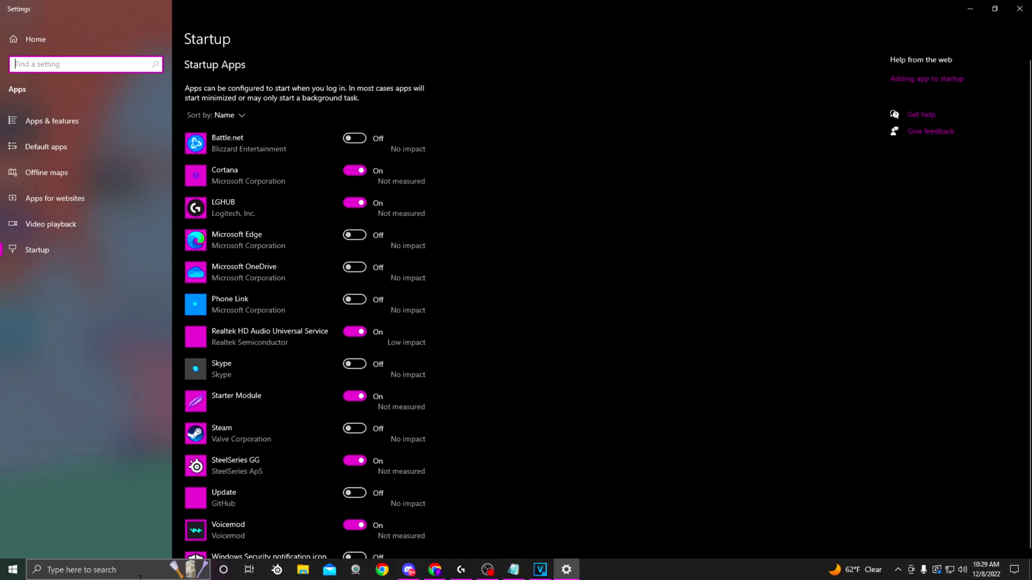
Step: Open the Startup Apps settings through Windows search and review which apps launch at sign-in
{"action": "left_click", "coordinate": [138, 570]}
{"action": "type", "text": "star"}
{"action": "left_click", "coordinate": [106, 274]}
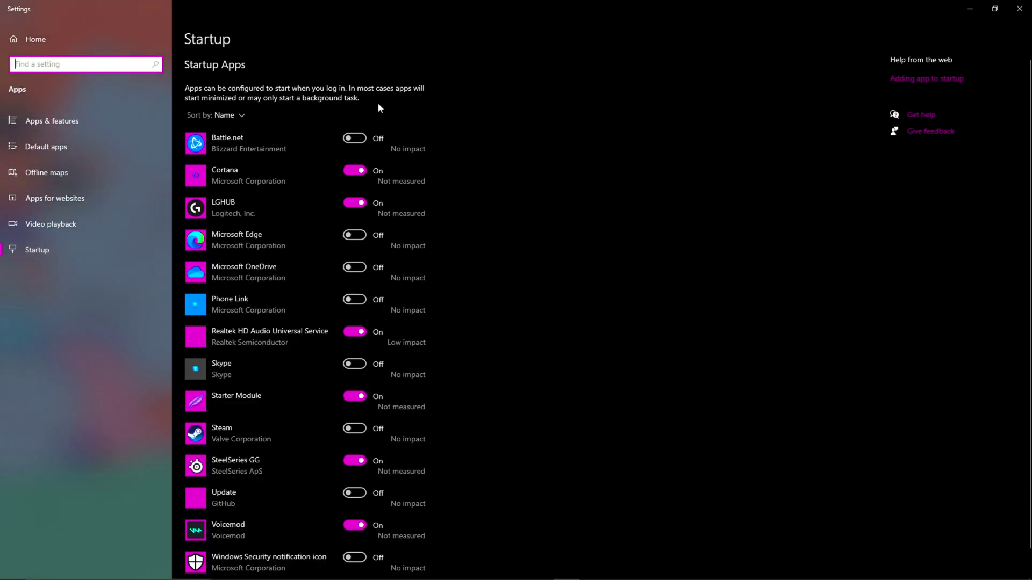
{"action": "scroll", "coordinate": [370, 177], "scroll_direction": "down", "scroll_amount": 1}
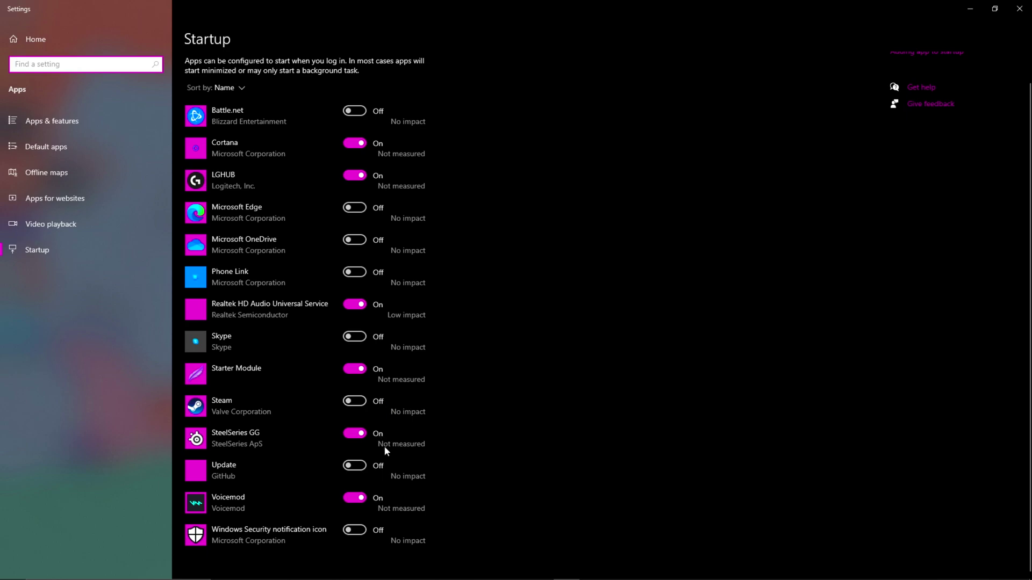
{"action": "scroll", "coordinate": [378, 445], "scroll_direction": "up", "scroll_amount": 1}
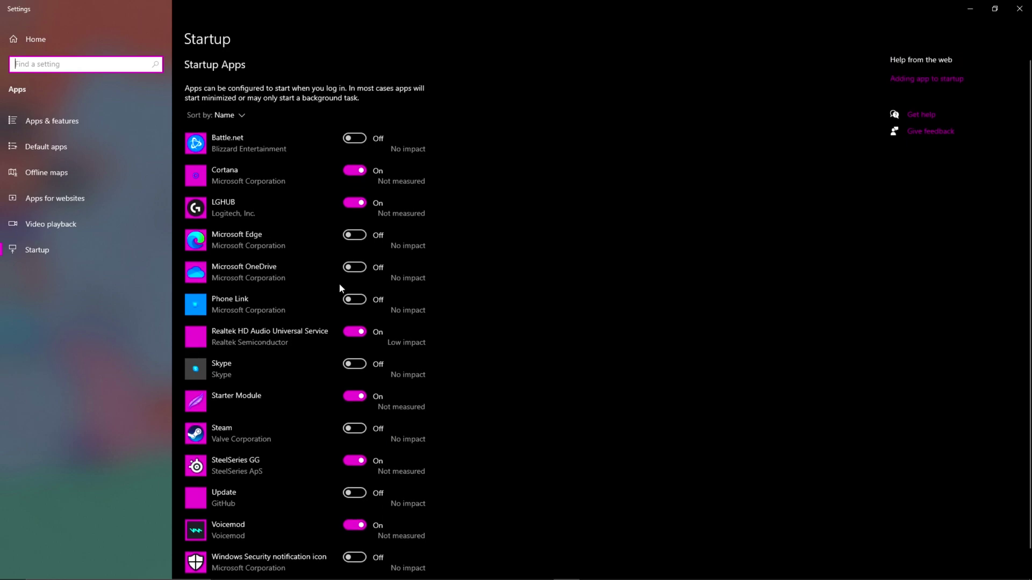